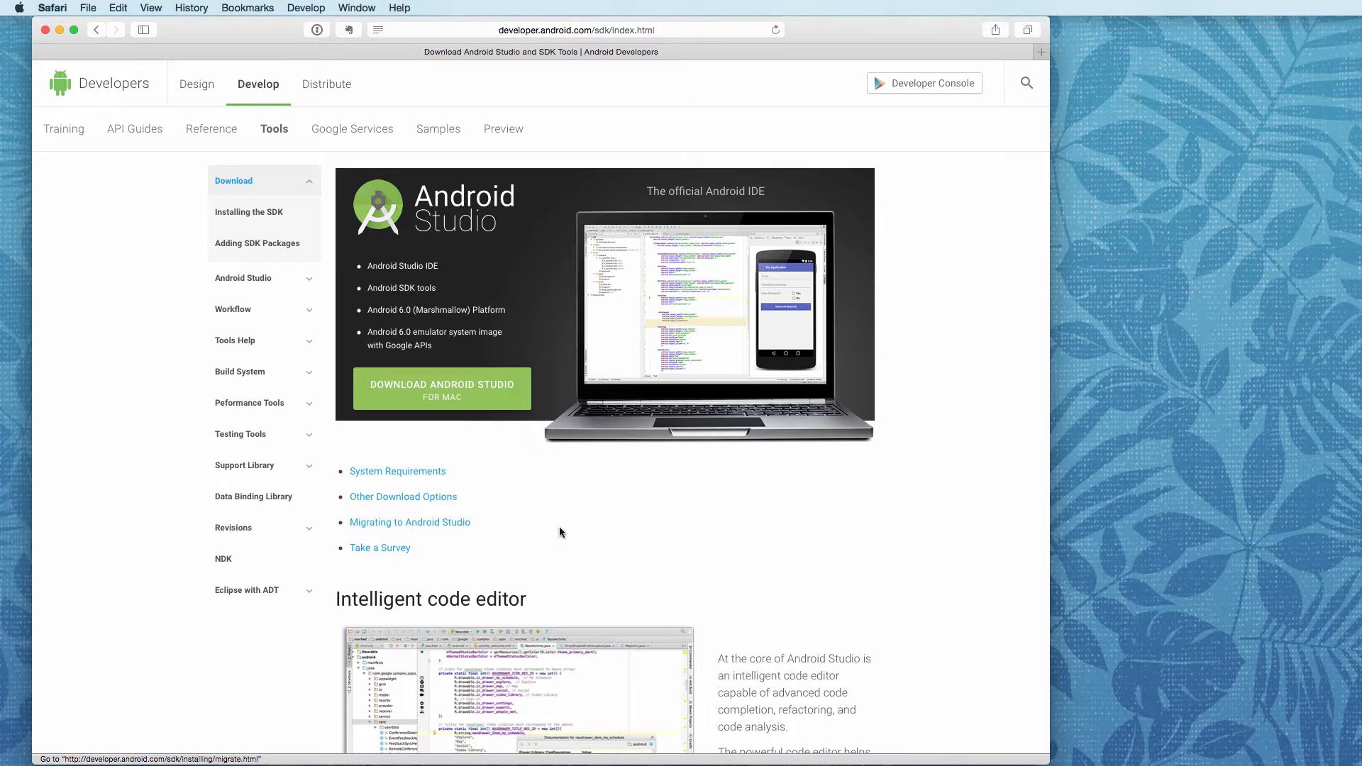
- Review the Mac OS X system requirements for Android Studio on the download page
{"action": "left_click", "coordinate": [392, 472]}
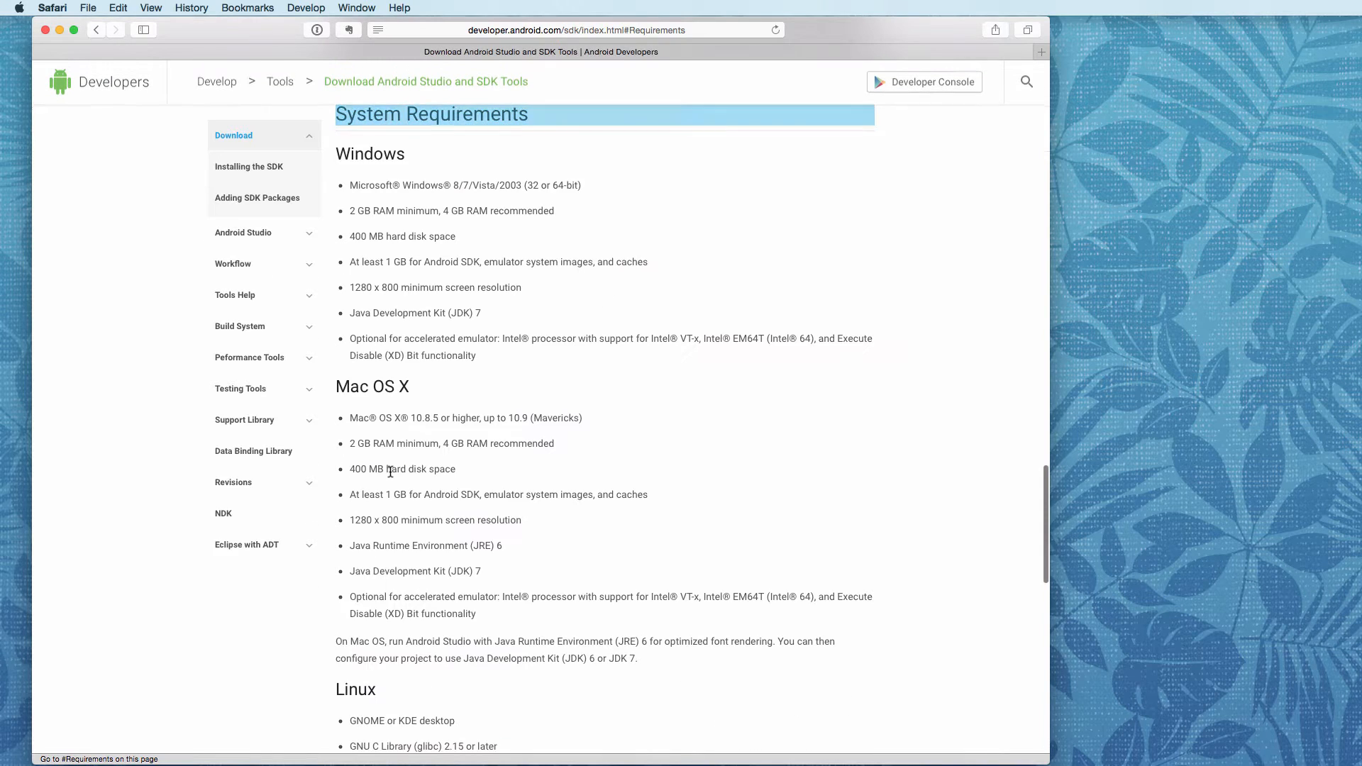
{"action": "scroll", "coordinate": [392, 476], "scroll_direction": "down", "scroll_amount": 2}
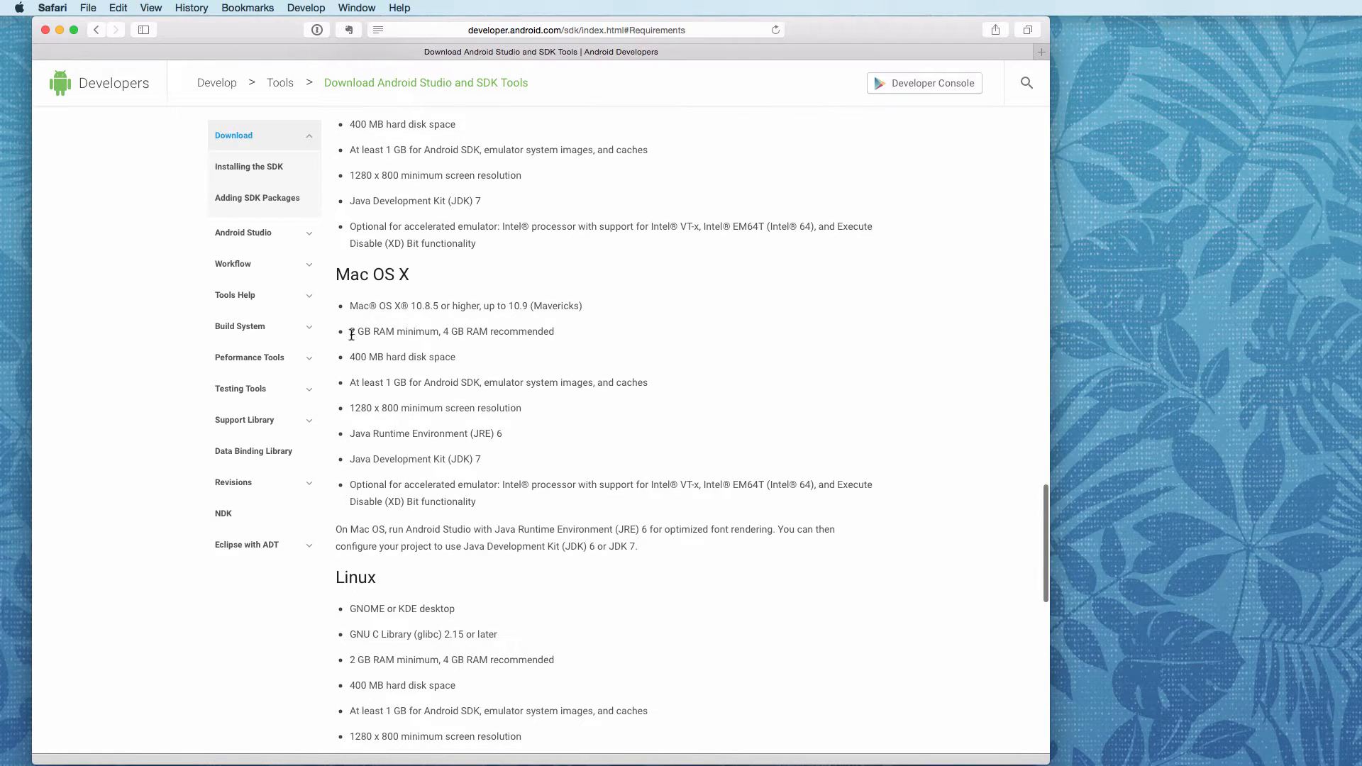
{"action": "left_click_drag", "start_coordinate": [342, 277], "coordinate": [639, 547]}
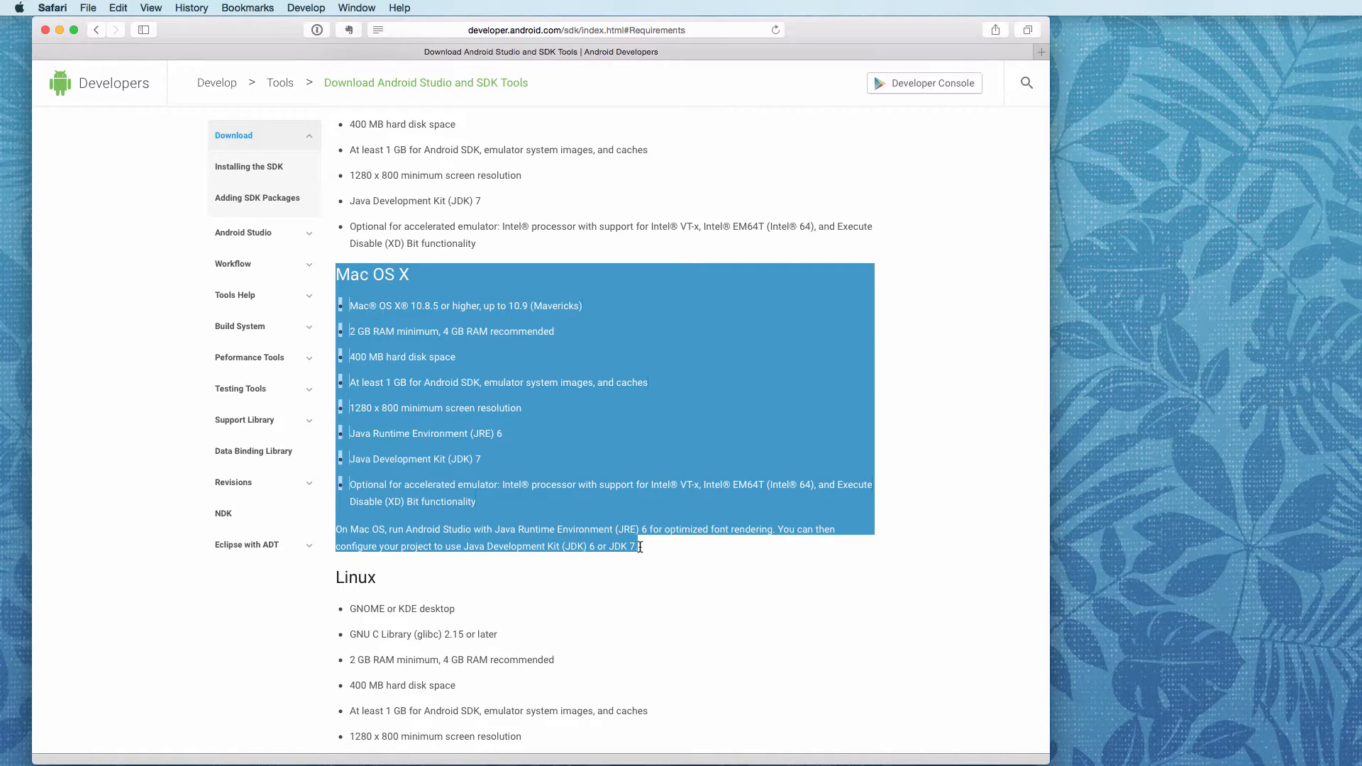
{"action": "scroll", "coordinate": [639, 547], "scroll_direction": "down", "scroll_amount": 1}
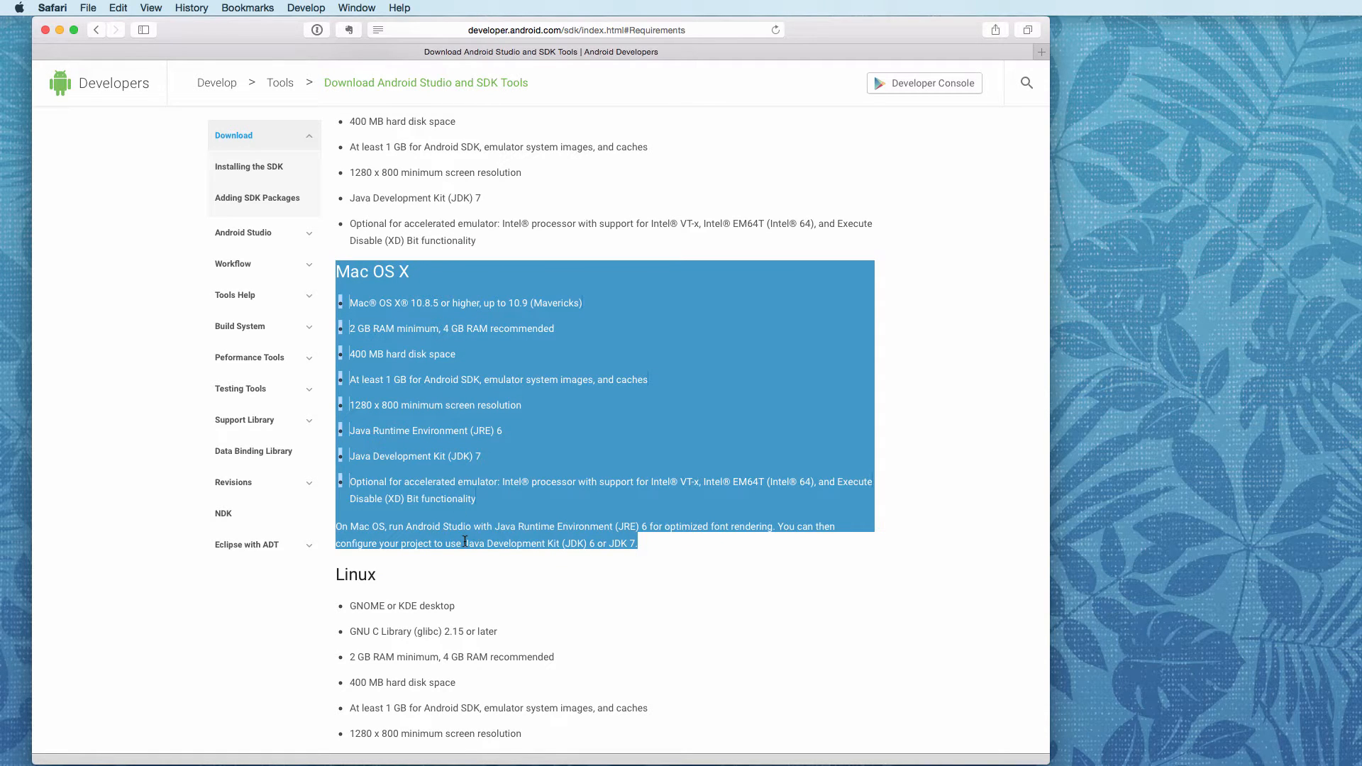
{"action": "left_click", "coordinate": [439, 302]}
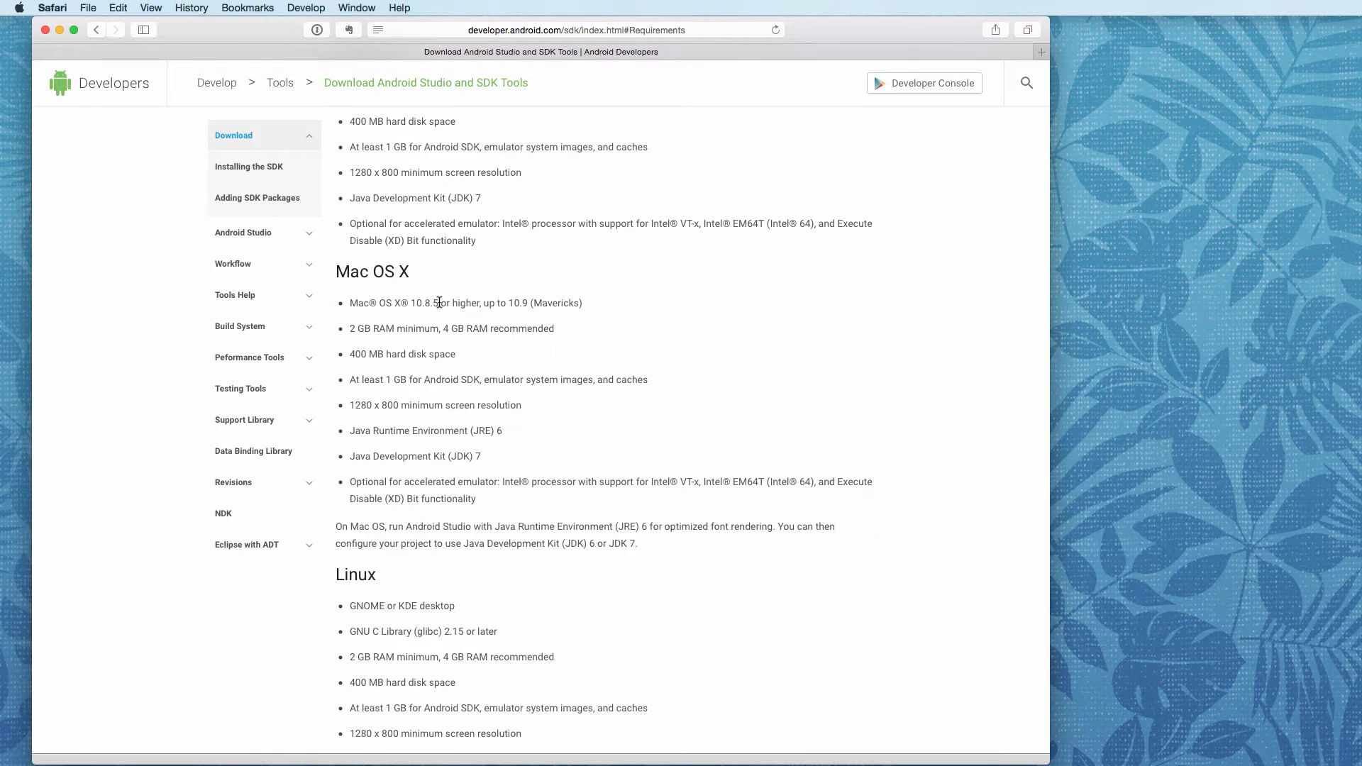
{"action": "scroll", "coordinate": [439, 304], "scroll_direction": "up", "scroll_amount": 20}
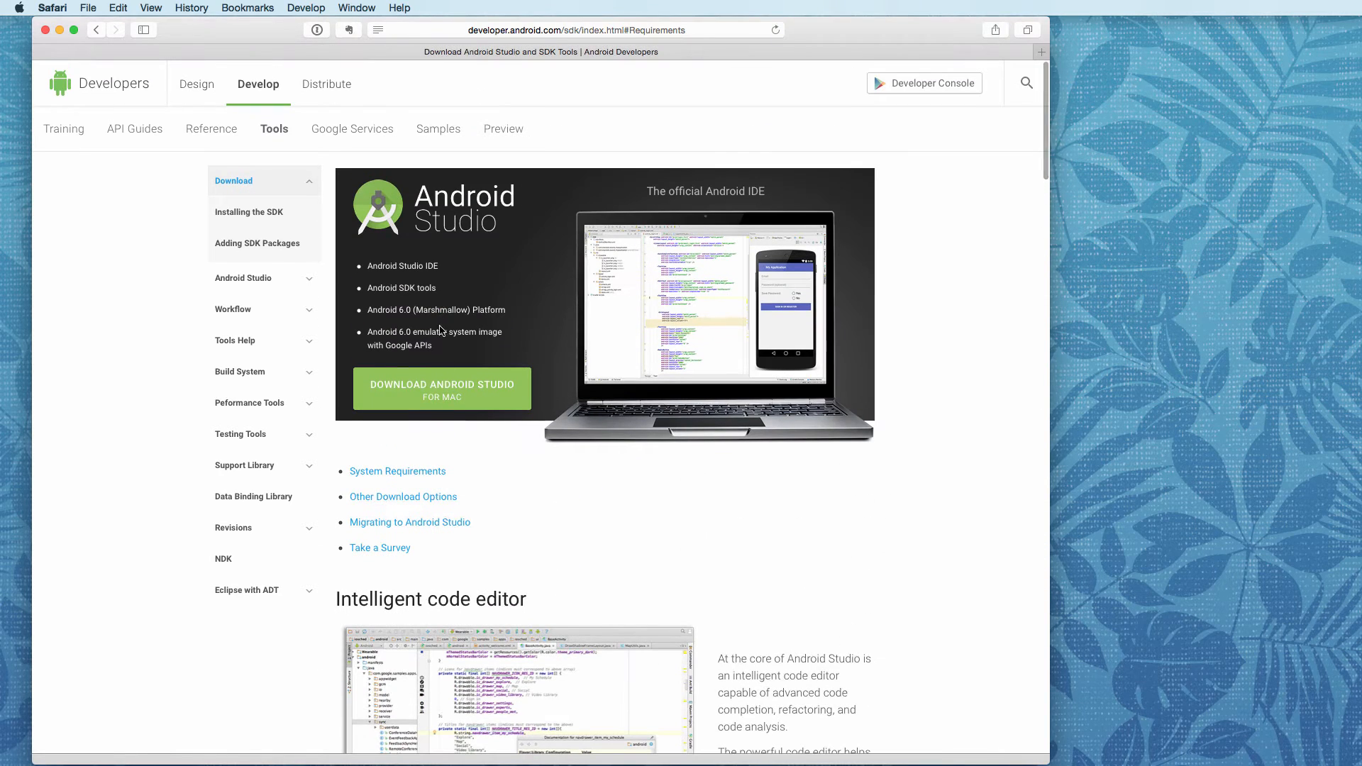
- Accept the SDK terms and conditions and download Android Studio for Mac
{"action": "left_click", "coordinate": [397, 391]}
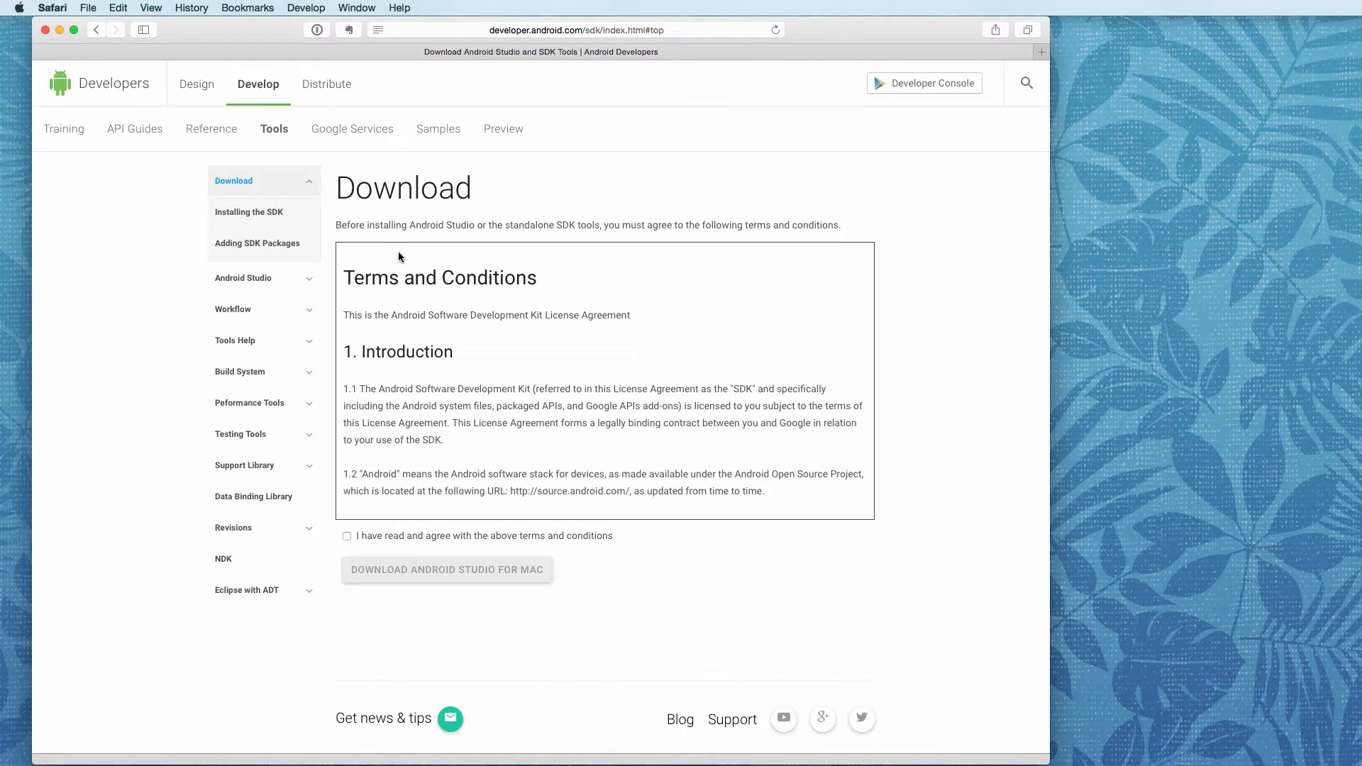
{"action": "scroll", "coordinate": [432, 439], "scroll_direction": "down", "scroll_amount": 10}
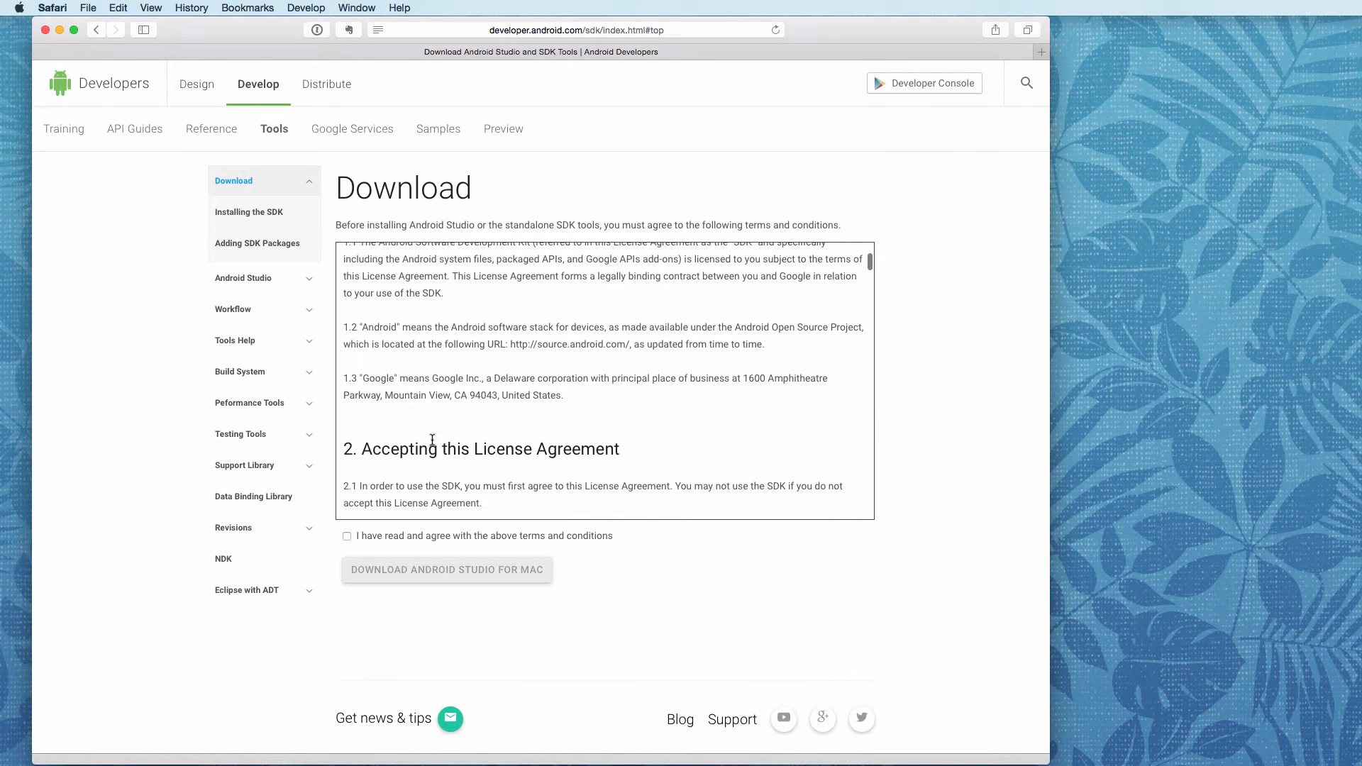
{"action": "scroll", "coordinate": [432, 440], "scroll_direction": "down", "scroll_amount": 8}
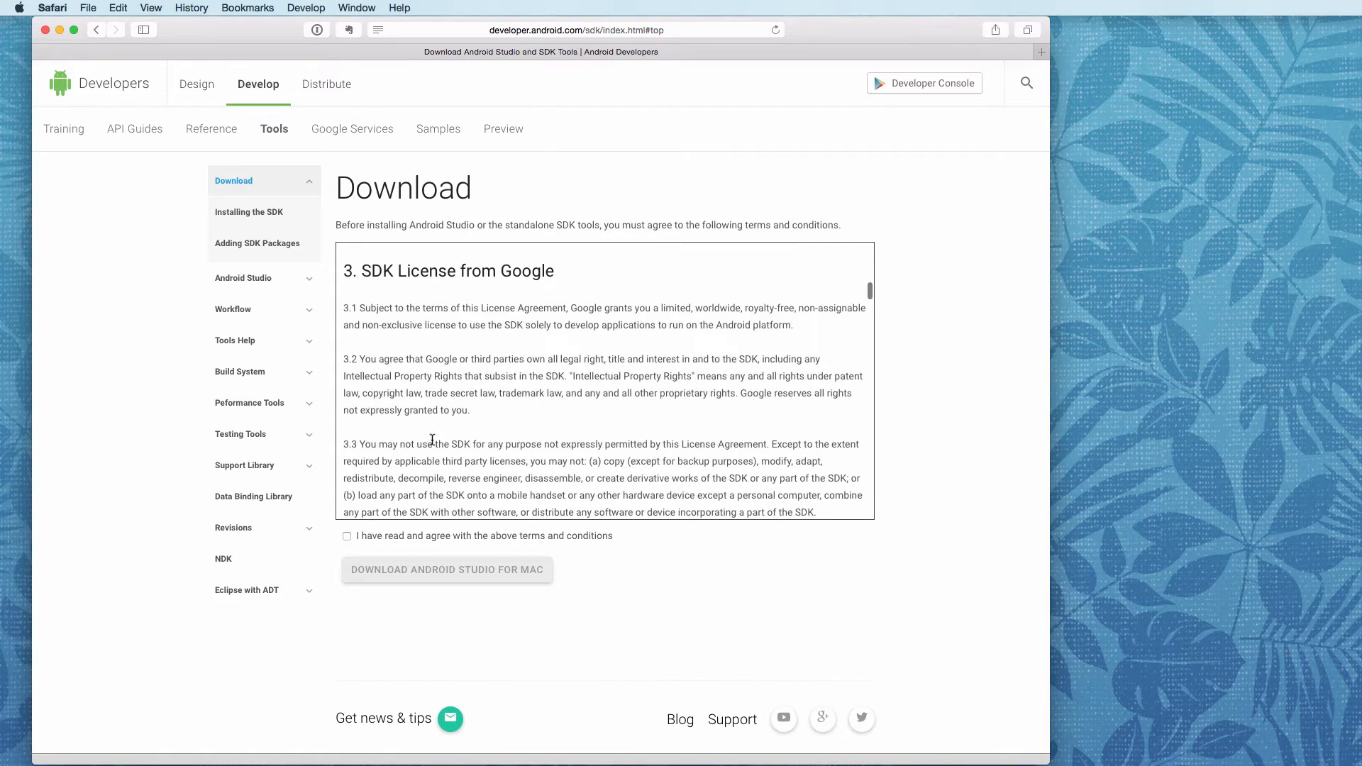
{"action": "left_click", "coordinate": [348, 537]}
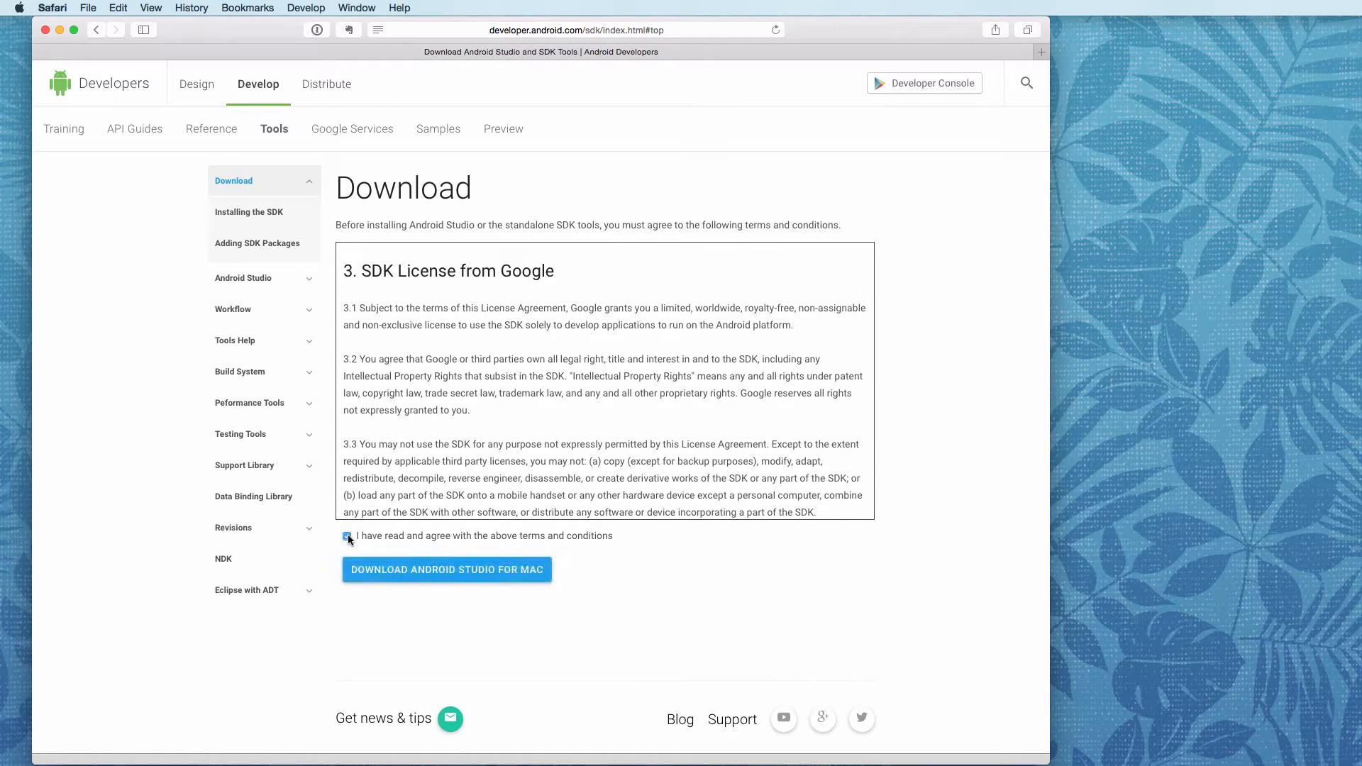
{"action": "left_click", "coordinate": [437, 573]}
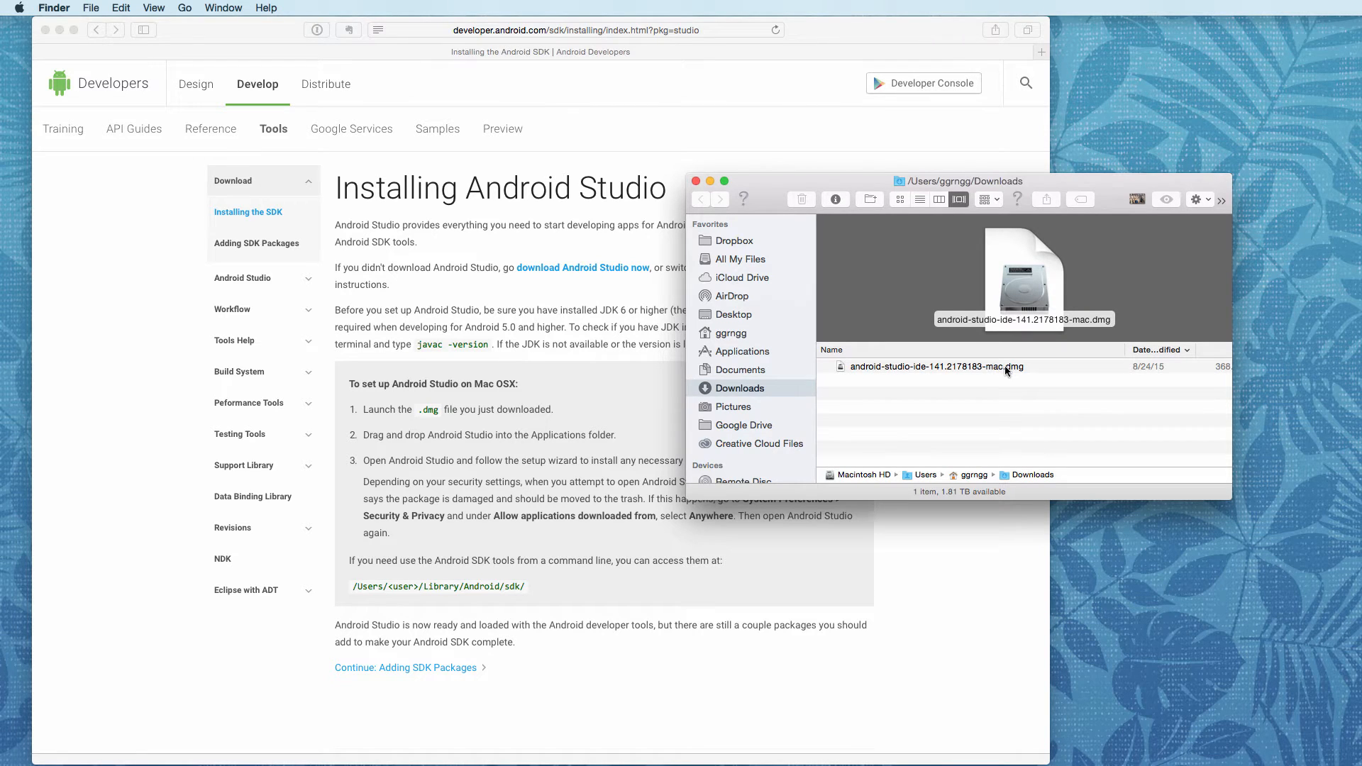
- Open android-studio-ide-141.2178183-mac.dmg in Downloads and copy Android Studio.app into the Applications folder
{"action": "left_click", "coordinate": [897, 368]}
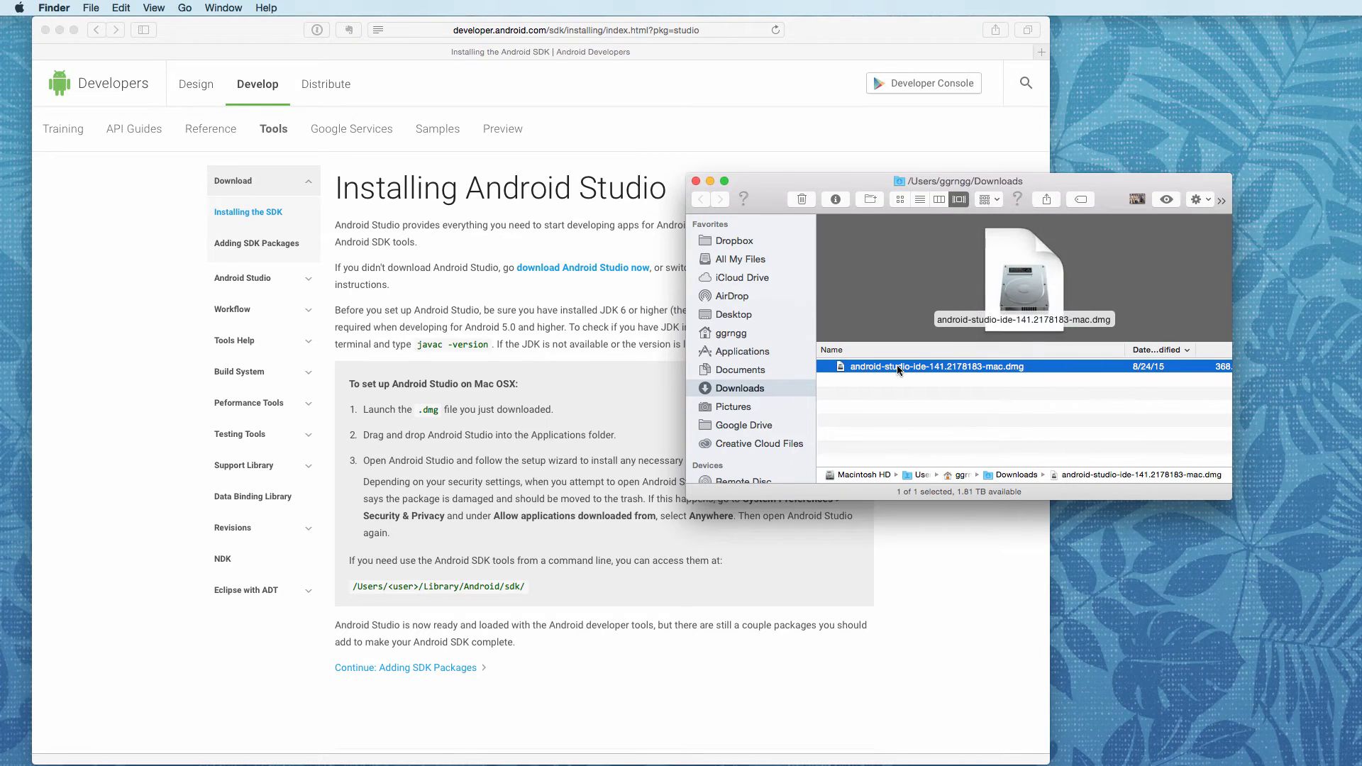
{"action": "double_click", "coordinate": [896, 366]}
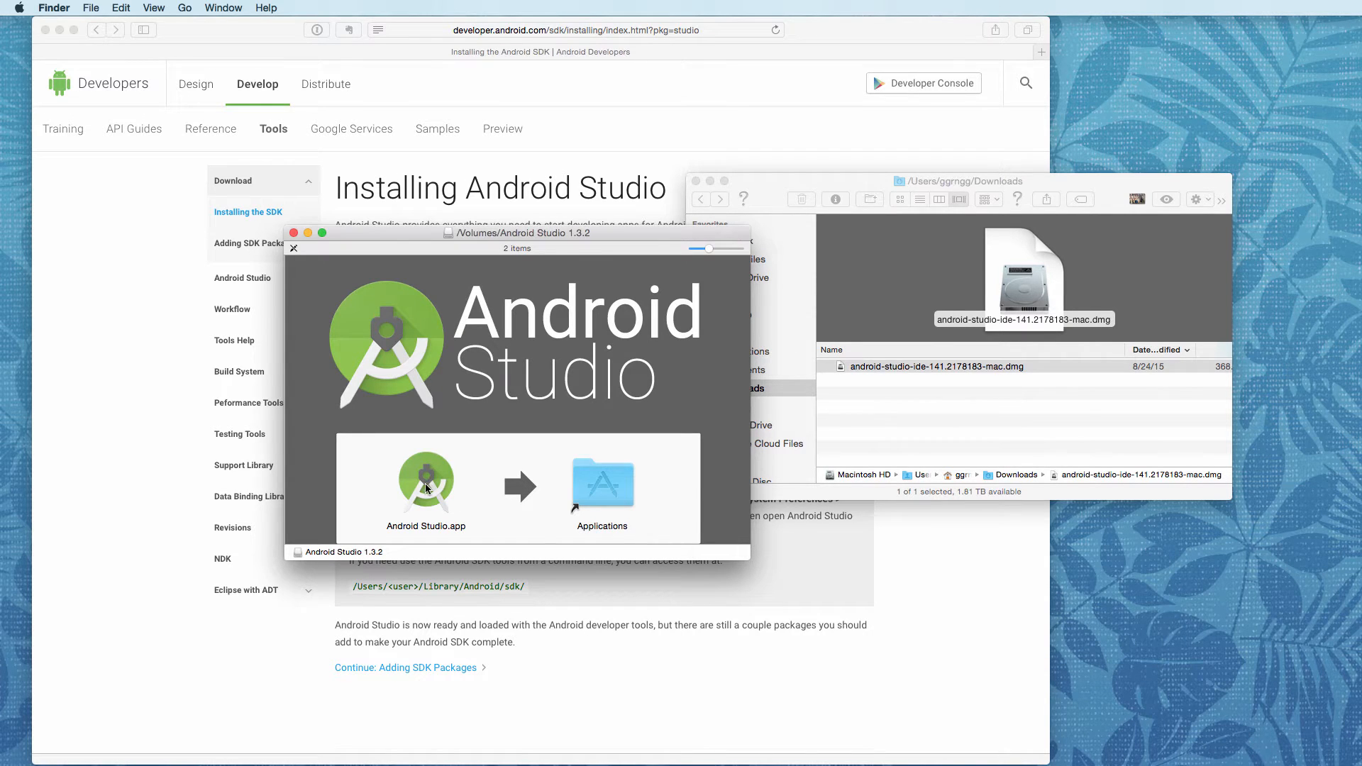
{"action": "left_click_drag", "start_coordinate": [430, 232], "coordinate": [836, 170]}
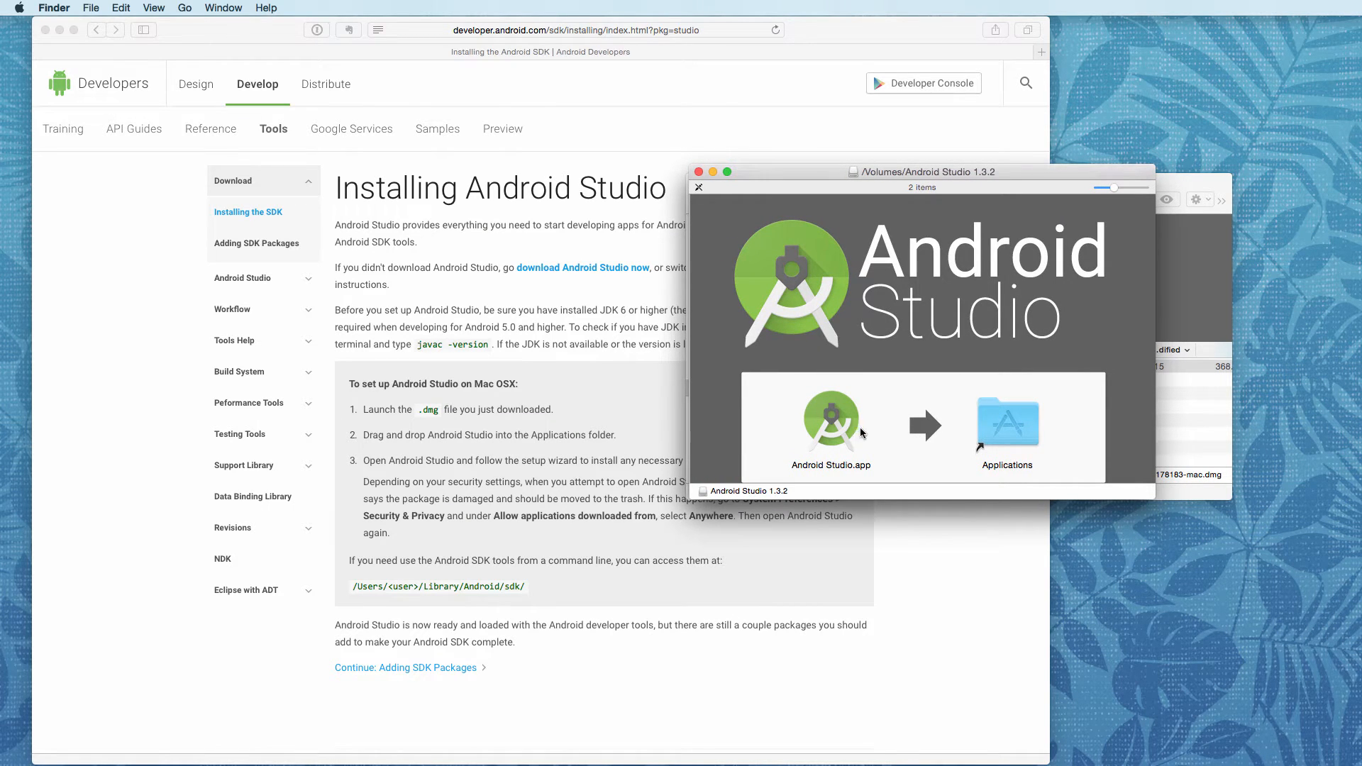
{"action": "left_click_drag", "start_coordinate": [830, 428], "coordinate": [1008, 422]}
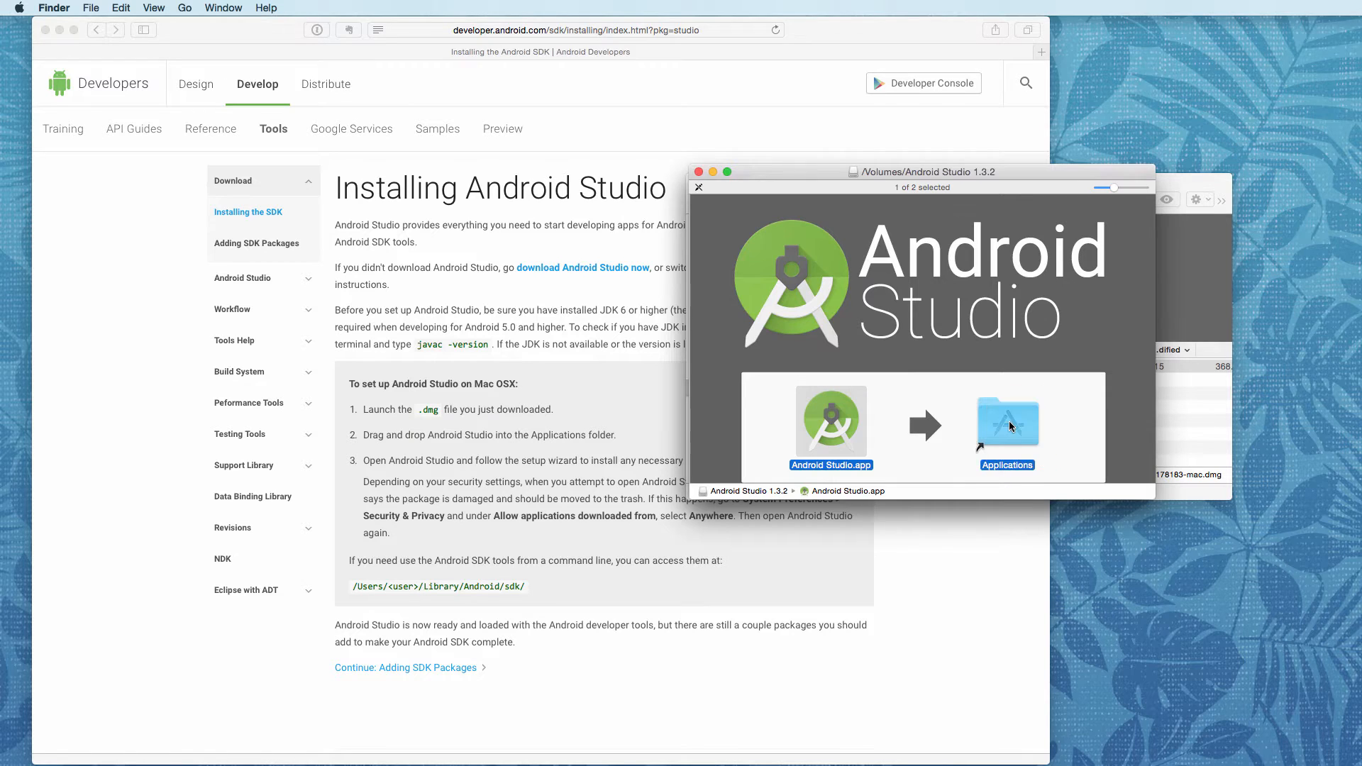
{"action": "left_click_drag", "start_coordinate": [852, 86], "coordinate": [848, 86]}
- Open the Applications folder from the disk image and locate Android Studio.app in its list
{"action": "left_click", "coordinate": [1005, 427]}
{"action": "double_click", "coordinate": [1004, 427]}
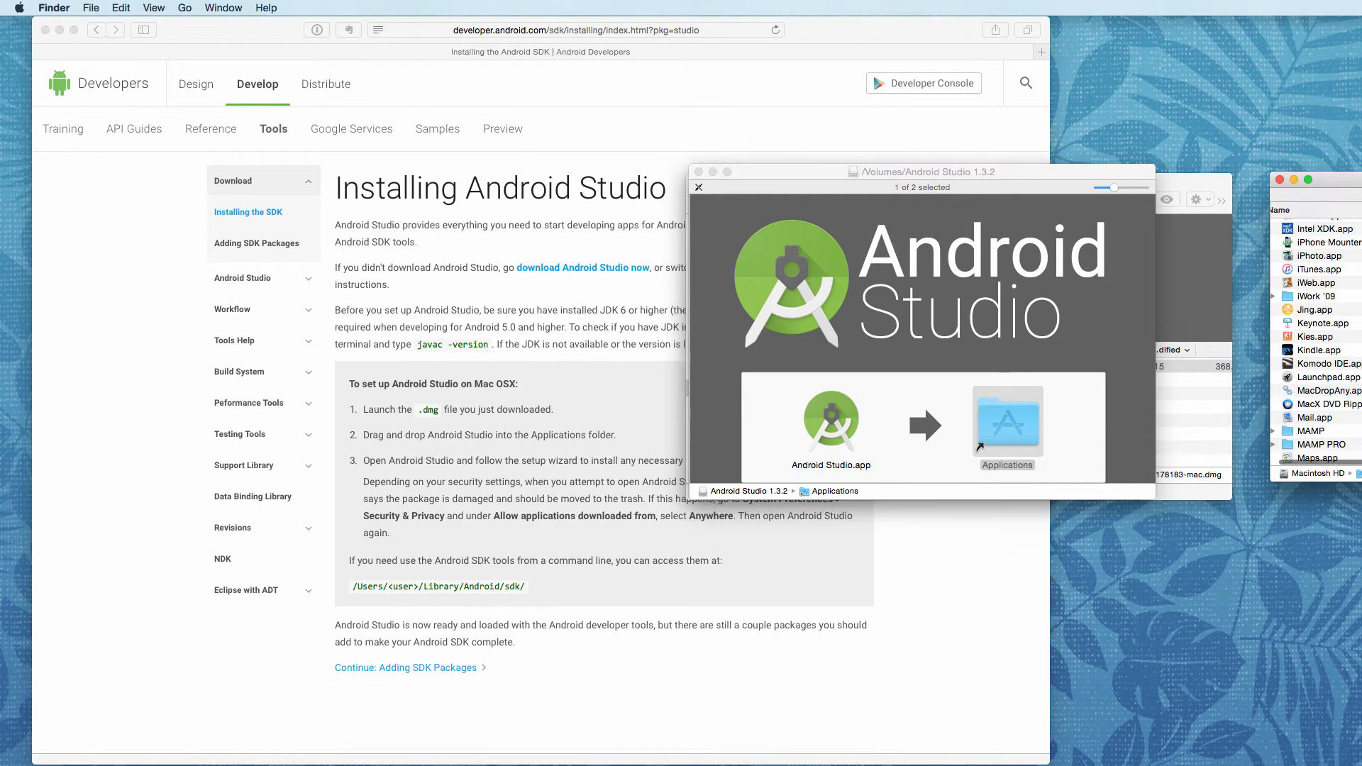
{"action": "left_click_drag", "start_coordinate": [1319, 179], "coordinate": [865, 172]}
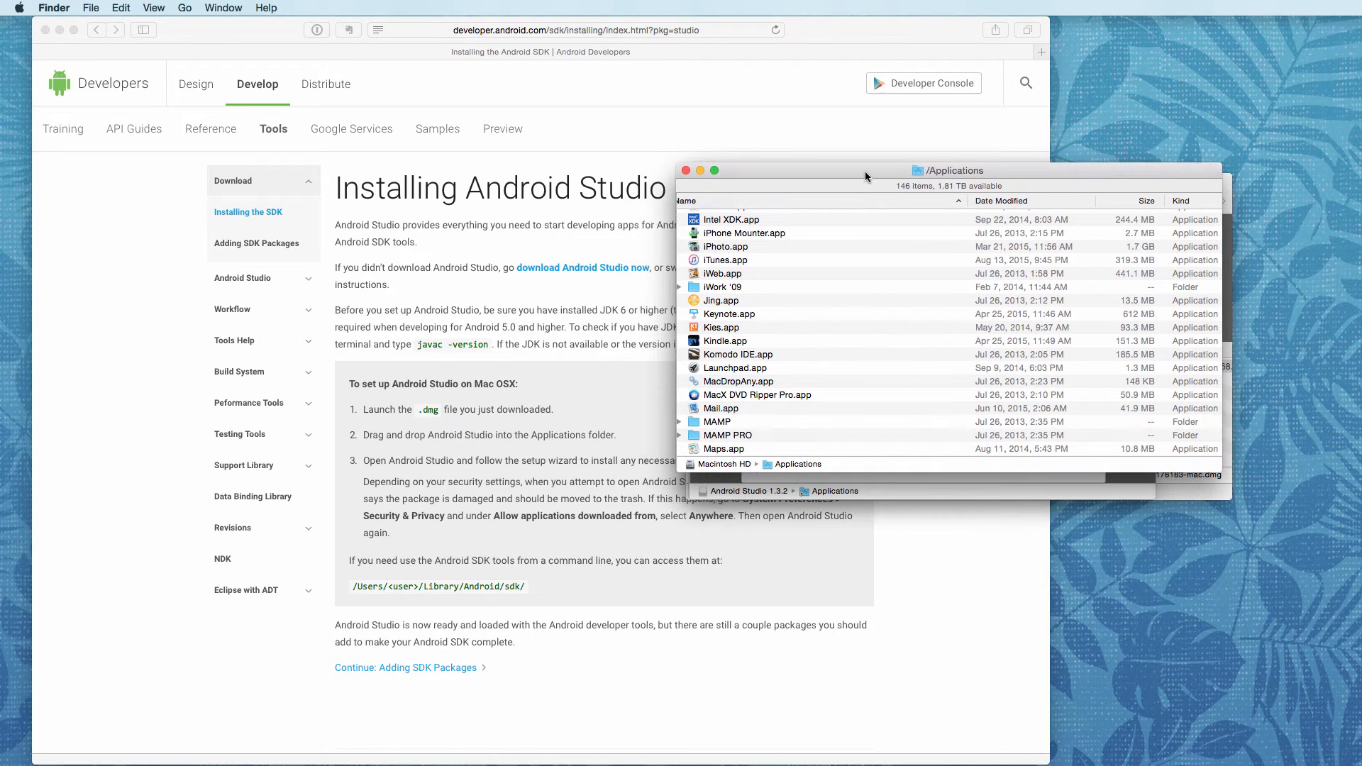
{"action": "scroll", "coordinate": [789, 355], "scroll_direction": "up", "scroll_amount": 10}
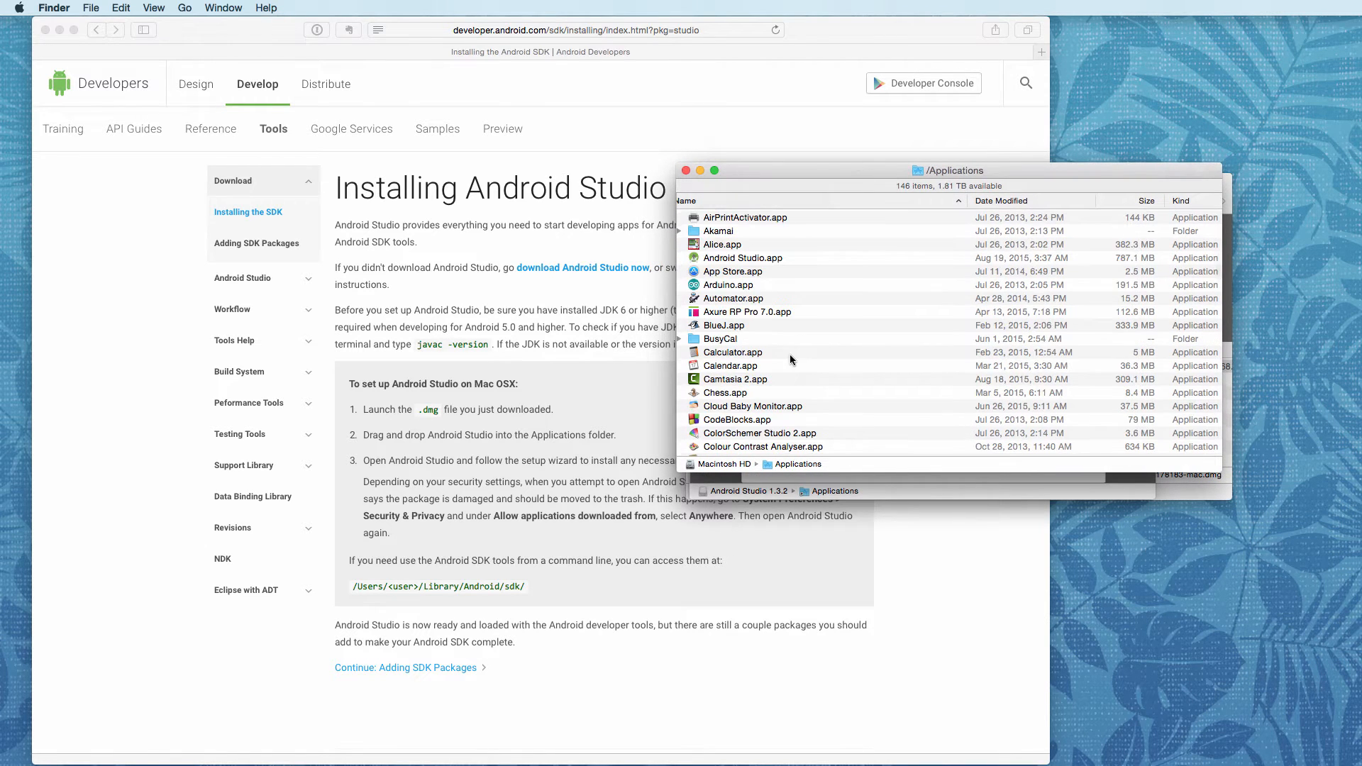
- Launch Android Studio.app, allowing the downloaded app to open, and complete the installation without importing previous settings
{"action": "left_click", "coordinate": [714, 261]}
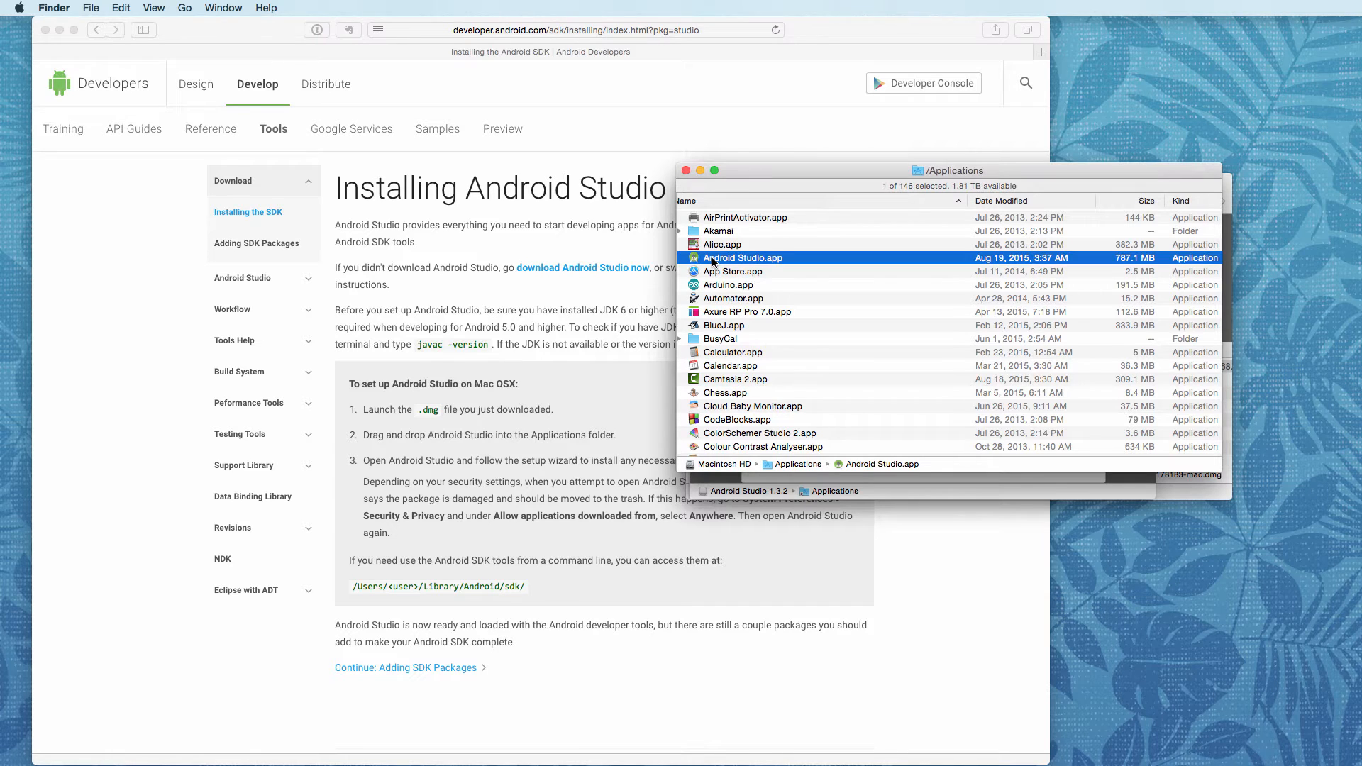
{"action": "double_click", "coordinate": [714, 261]}
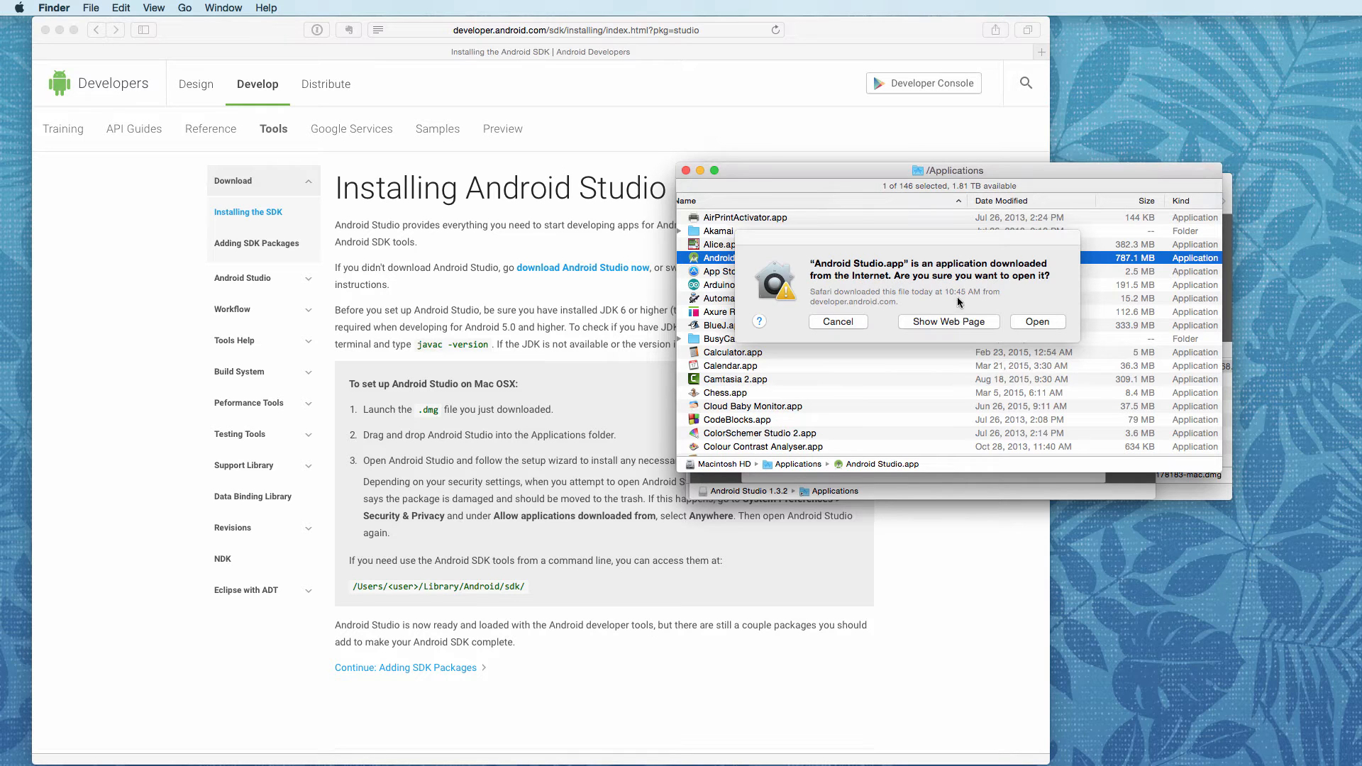
{"action": "left_click", "coordinate": [1023, 323]}
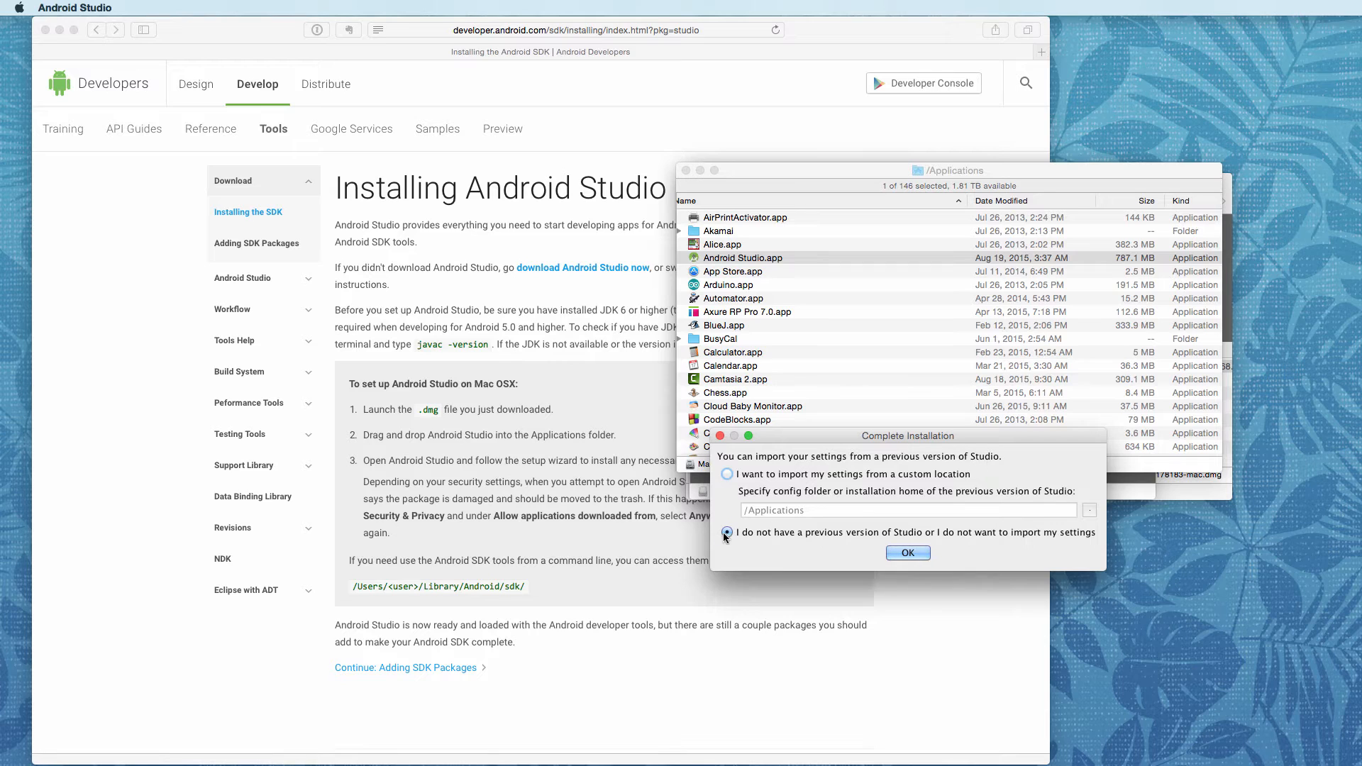
{"action": "left_click", "coordinate": [900, 552]}
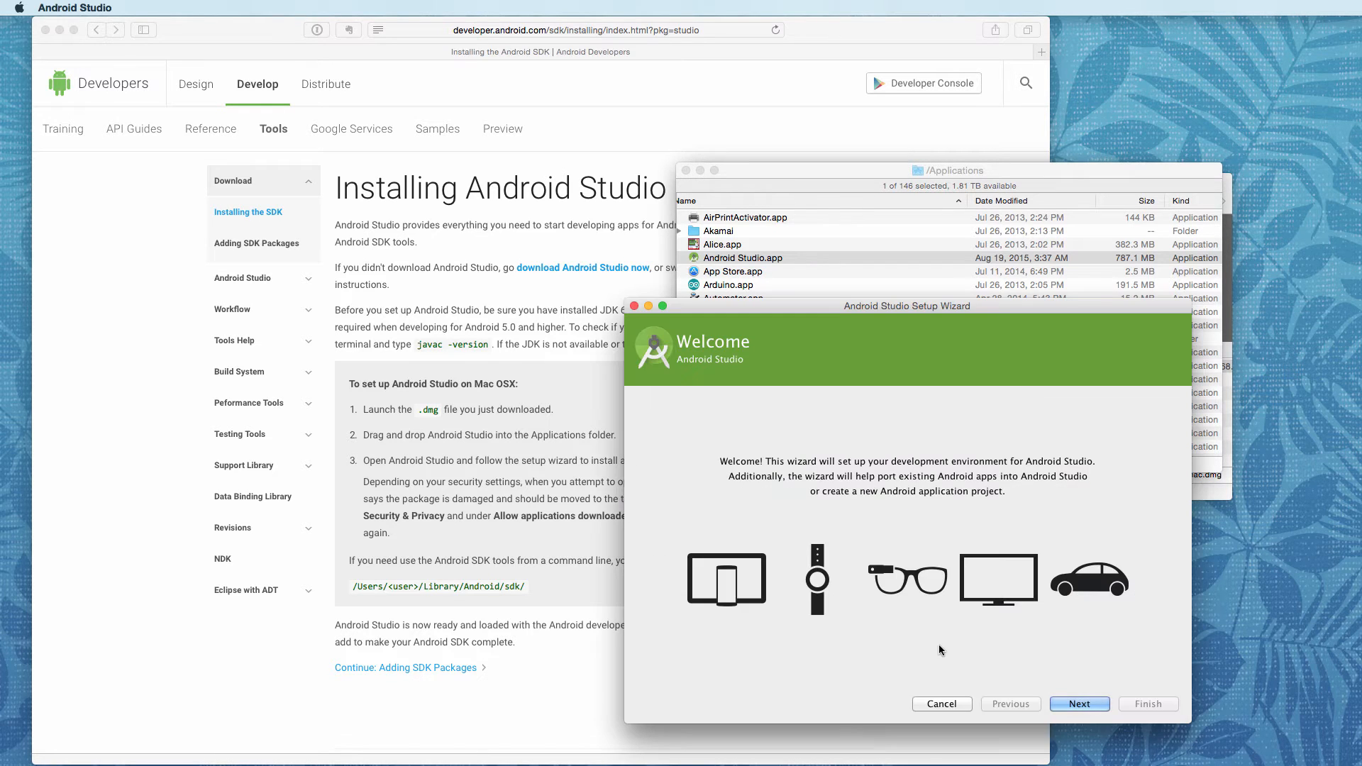
- Switch to System Preferences and open the Security & Privacy settings to check which downloaded apps are allowed
{"action": "left_click", "coordinate": [463, 447]}
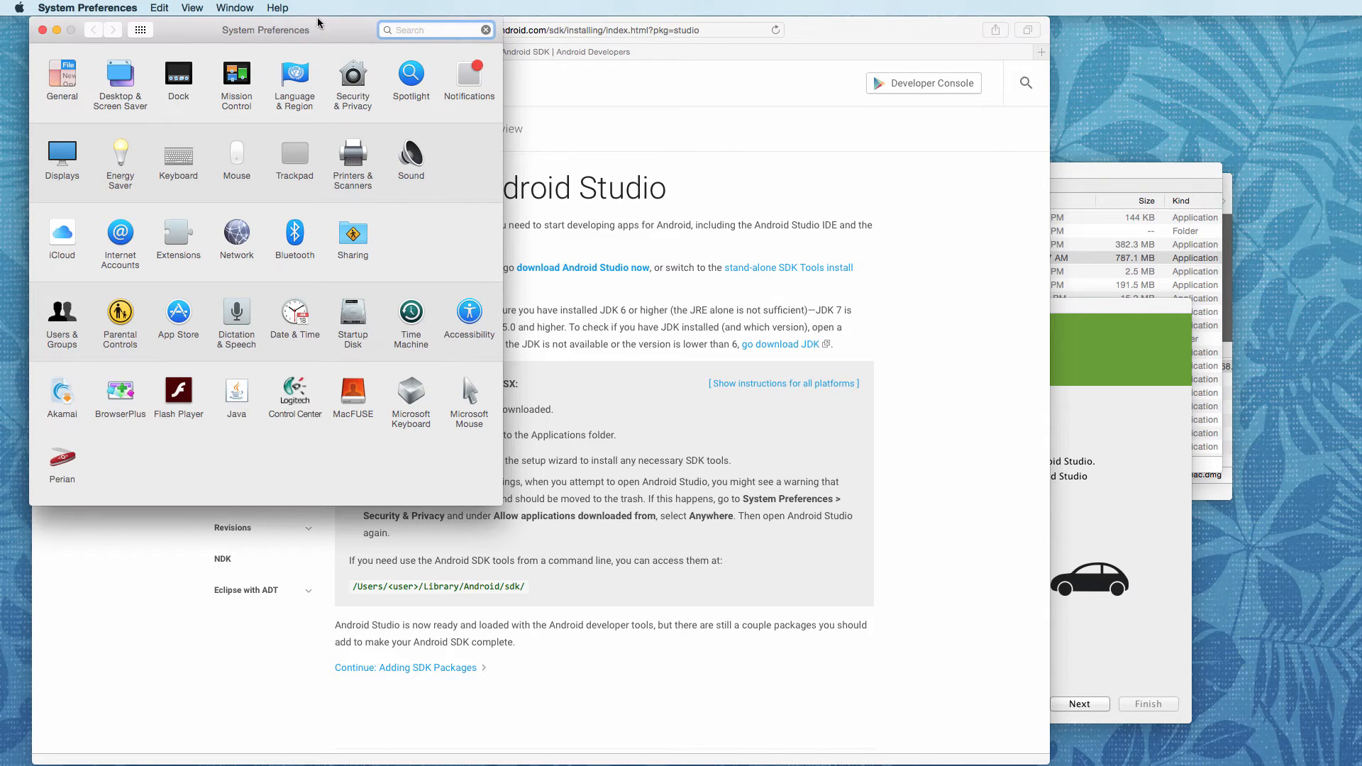
{"action": "left_click_drag", "start_coordinate": [320, 30], "coordinate": [666, 7]}
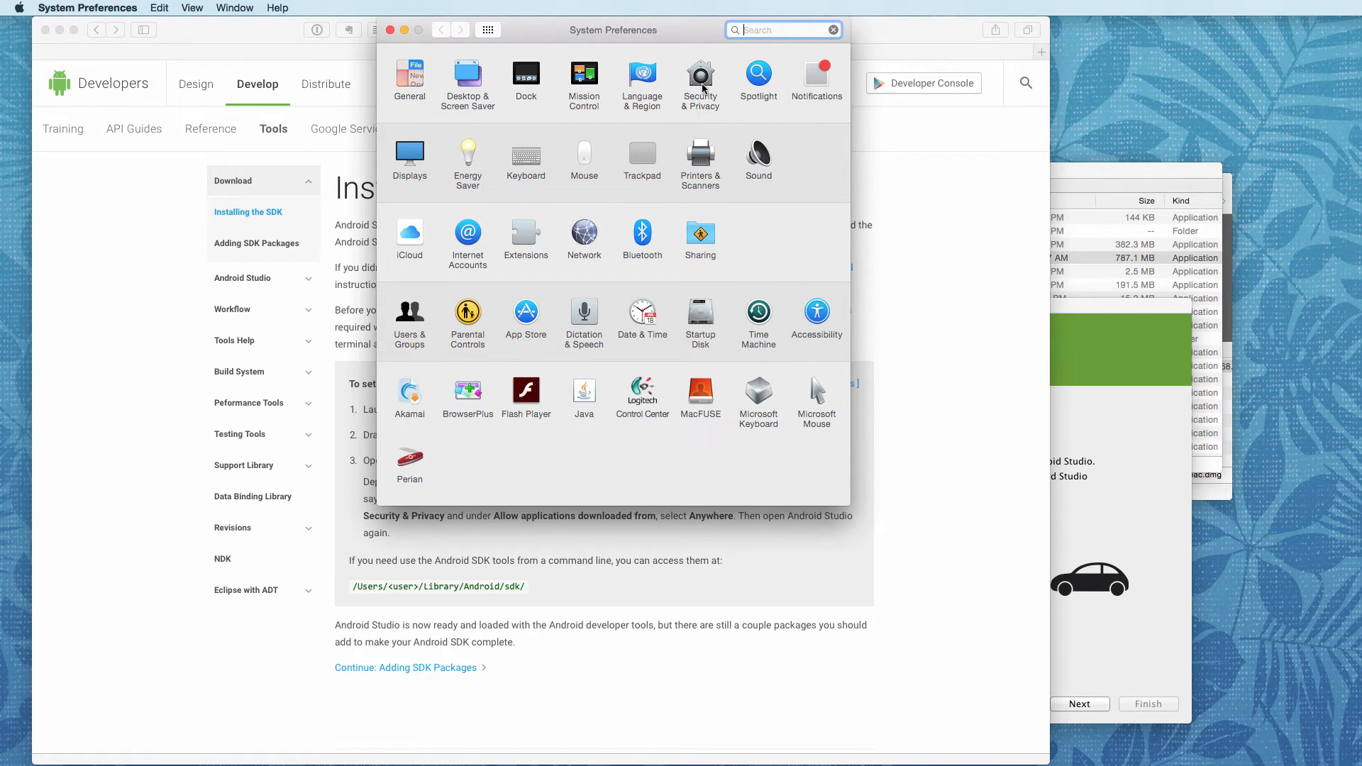
{"action": "left_click", "coordinate": [701, 83]}
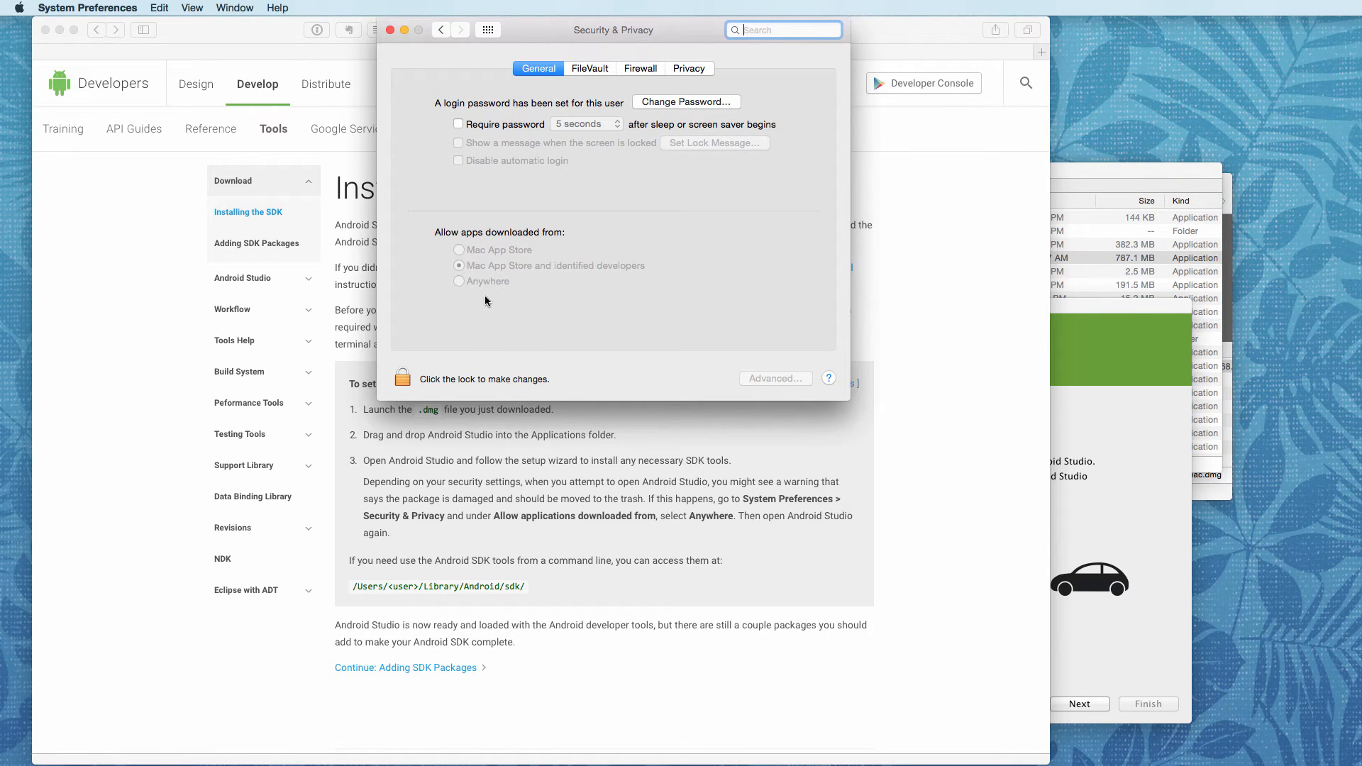
- Unlock the Security & Privacy settings with the account password, inspect the allowed app sources, and relock and close the preferences
{"action": "left_click", "coordinate": [402, 379]}
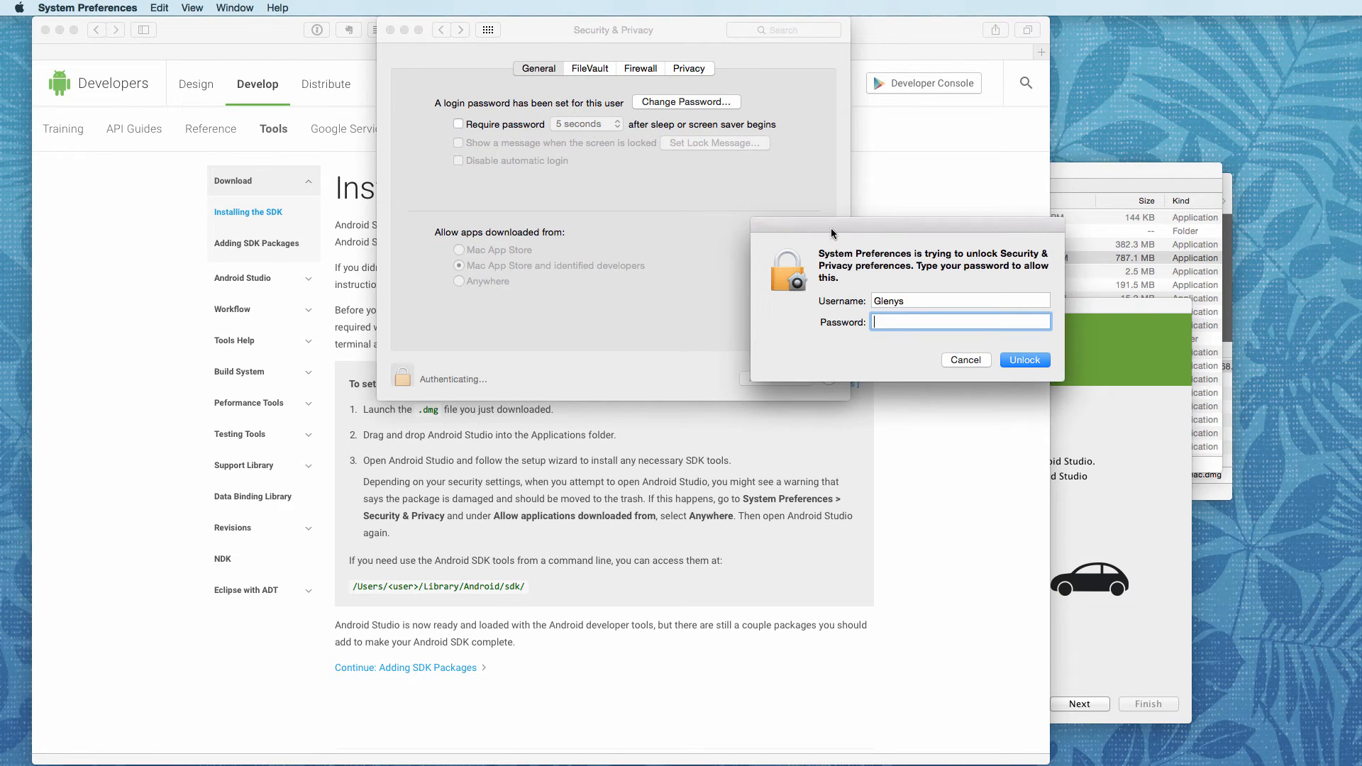
{"action": "type", "text": "••••"}
{"action": "key", "text": "Return"}
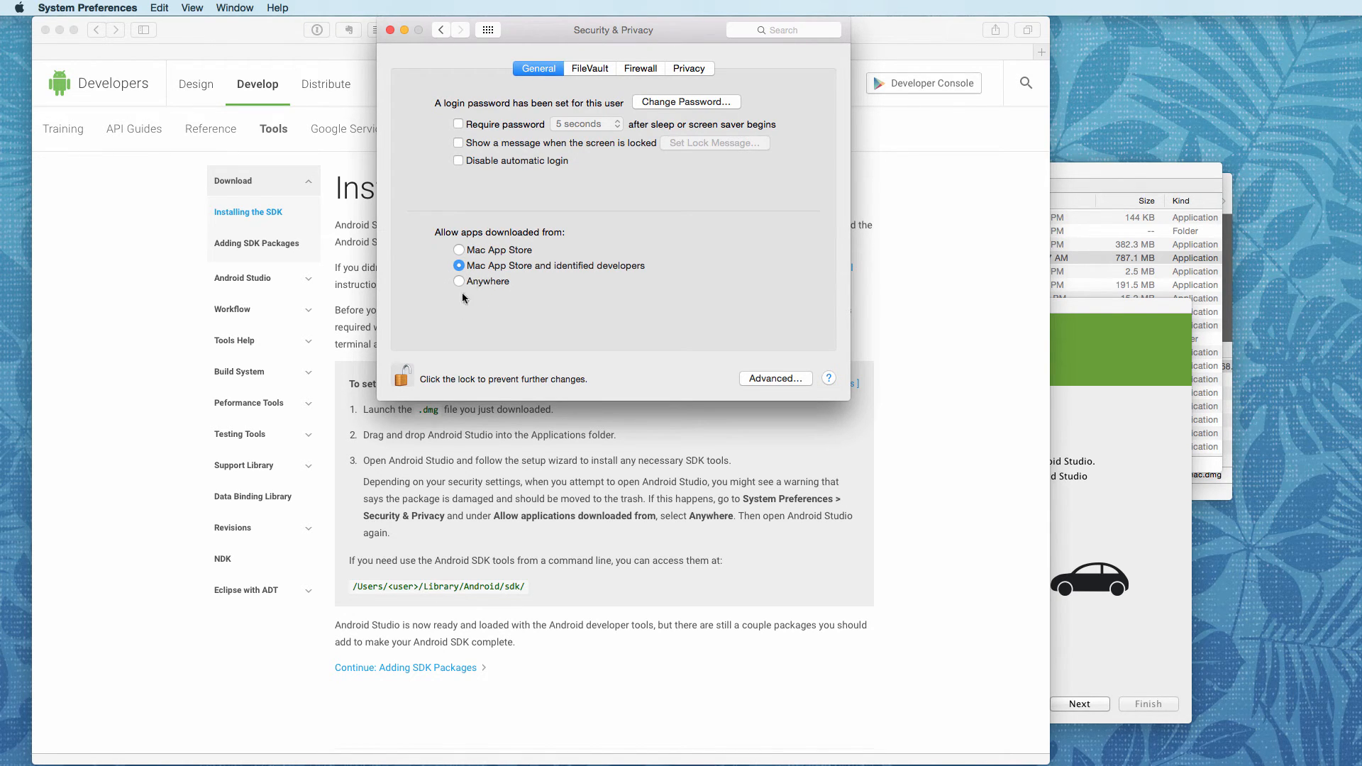
{"action": "left_click", "coordinate": [402, 376]}
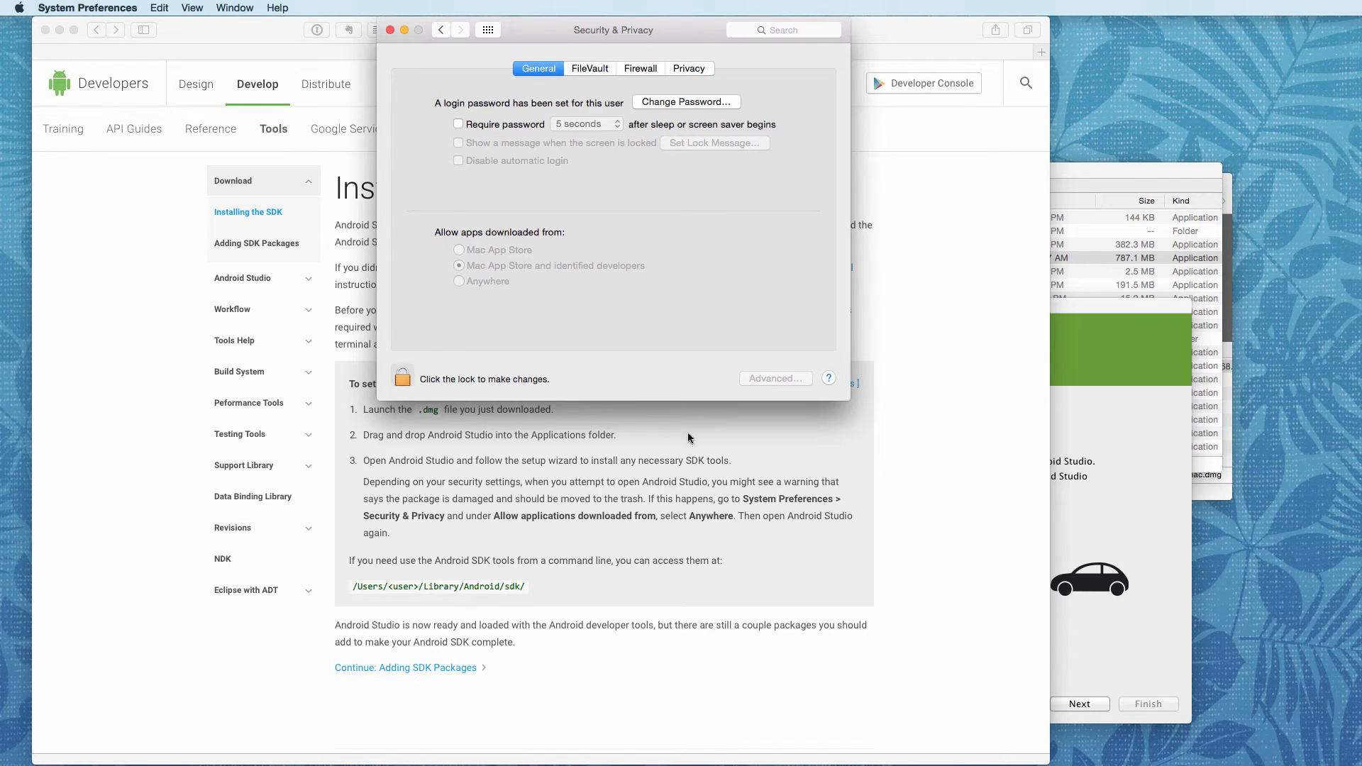
{"action": "left_click", "coordinate": [391, 30]}
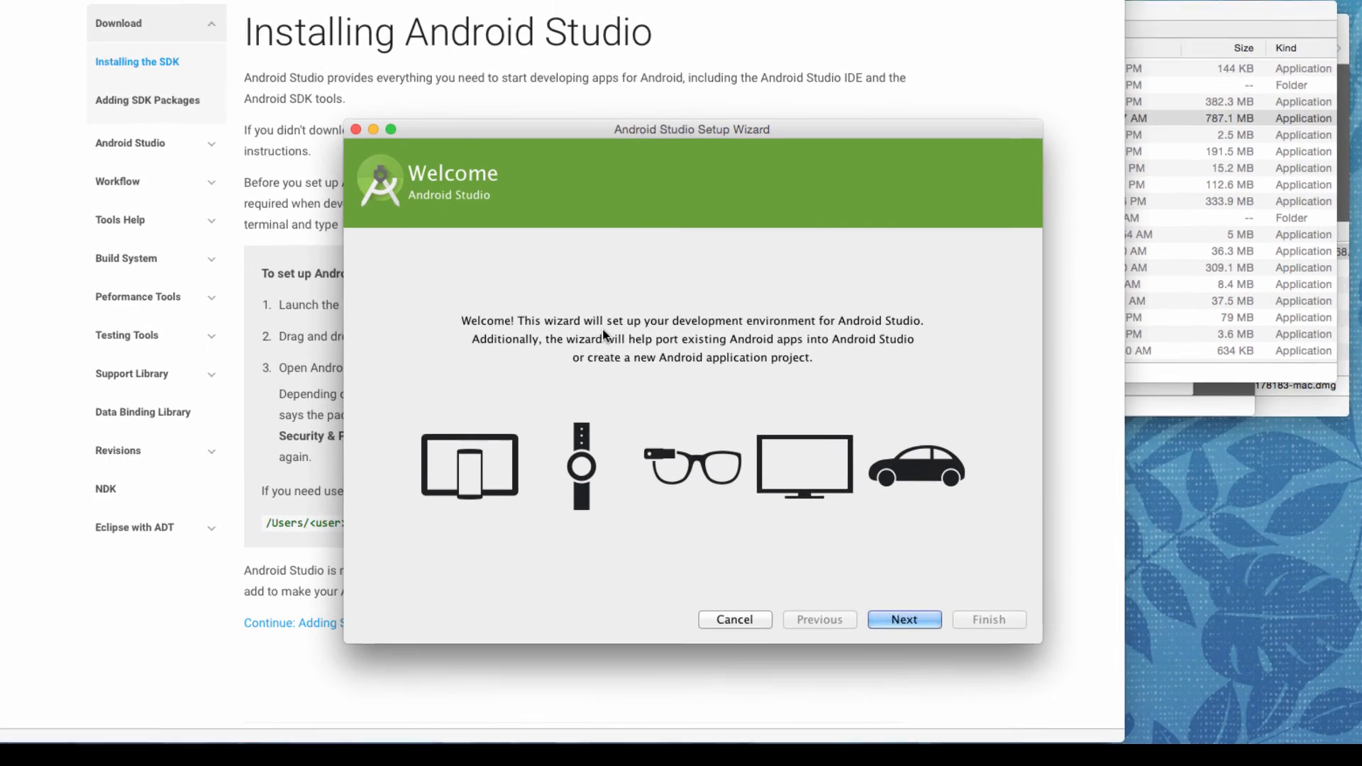
- Complete the Android Studio Setup Wizard with the Standard install type, downloading the listed SDK components
{"action": "left_click", "coordinate": [911, 617]}
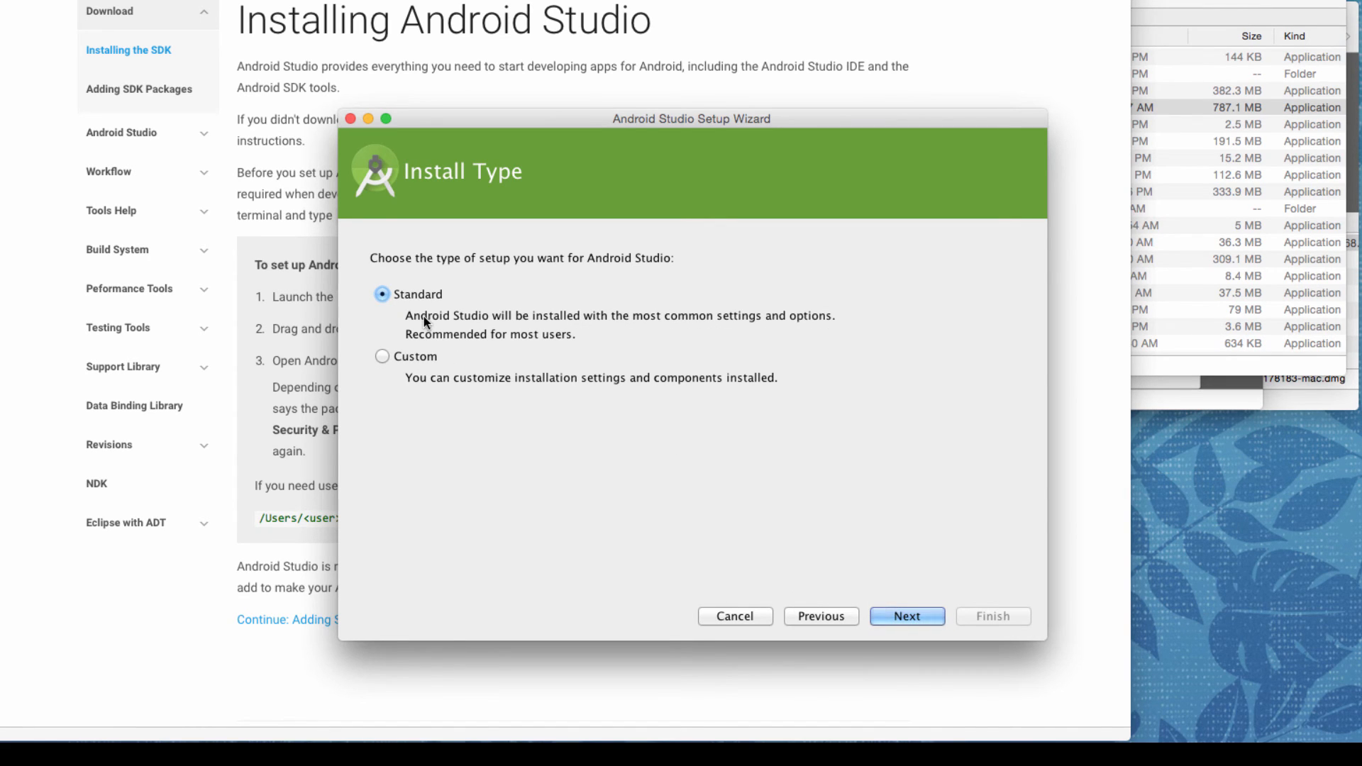
{"action": "left_click", "coordinate": [891, 618]}
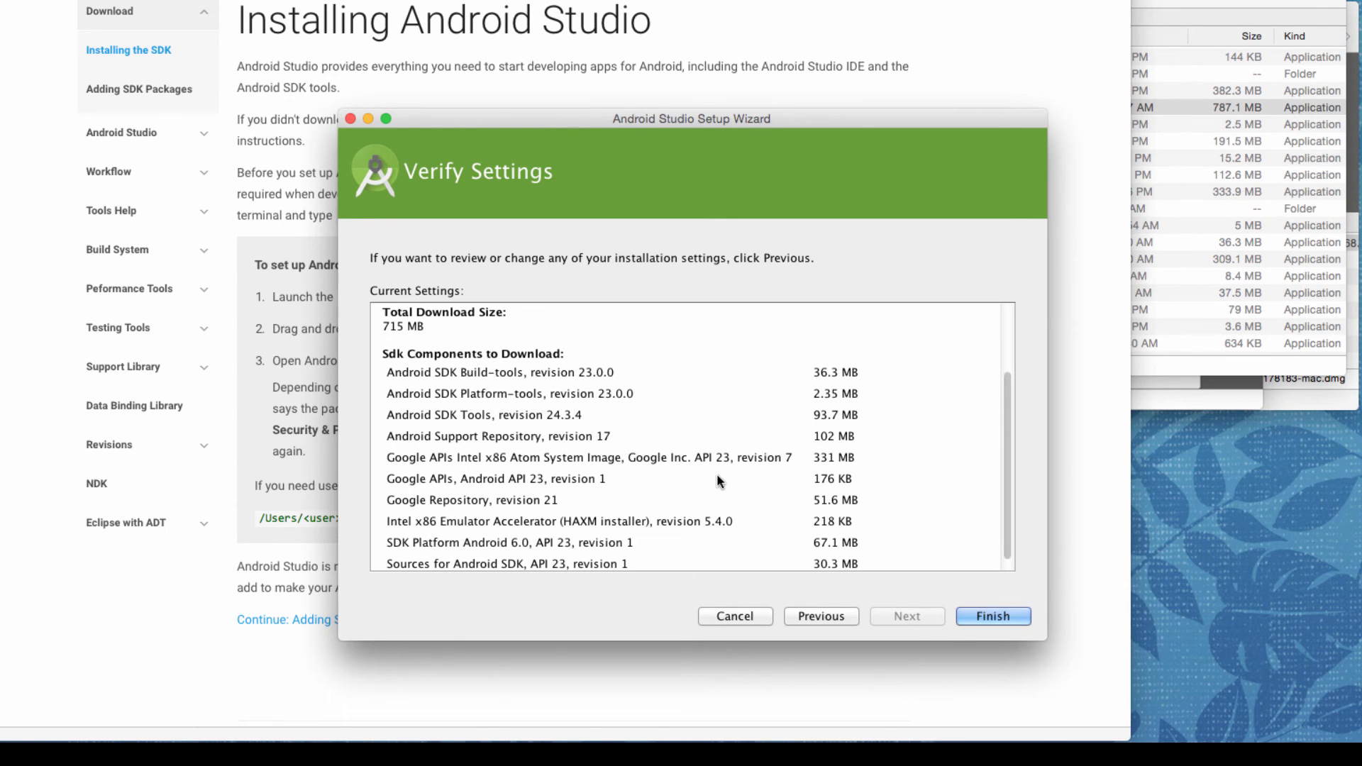
{"action": "scroll", "coordinate": [717, 474], "scroll_direction": "down", "scroll_amount": 1}
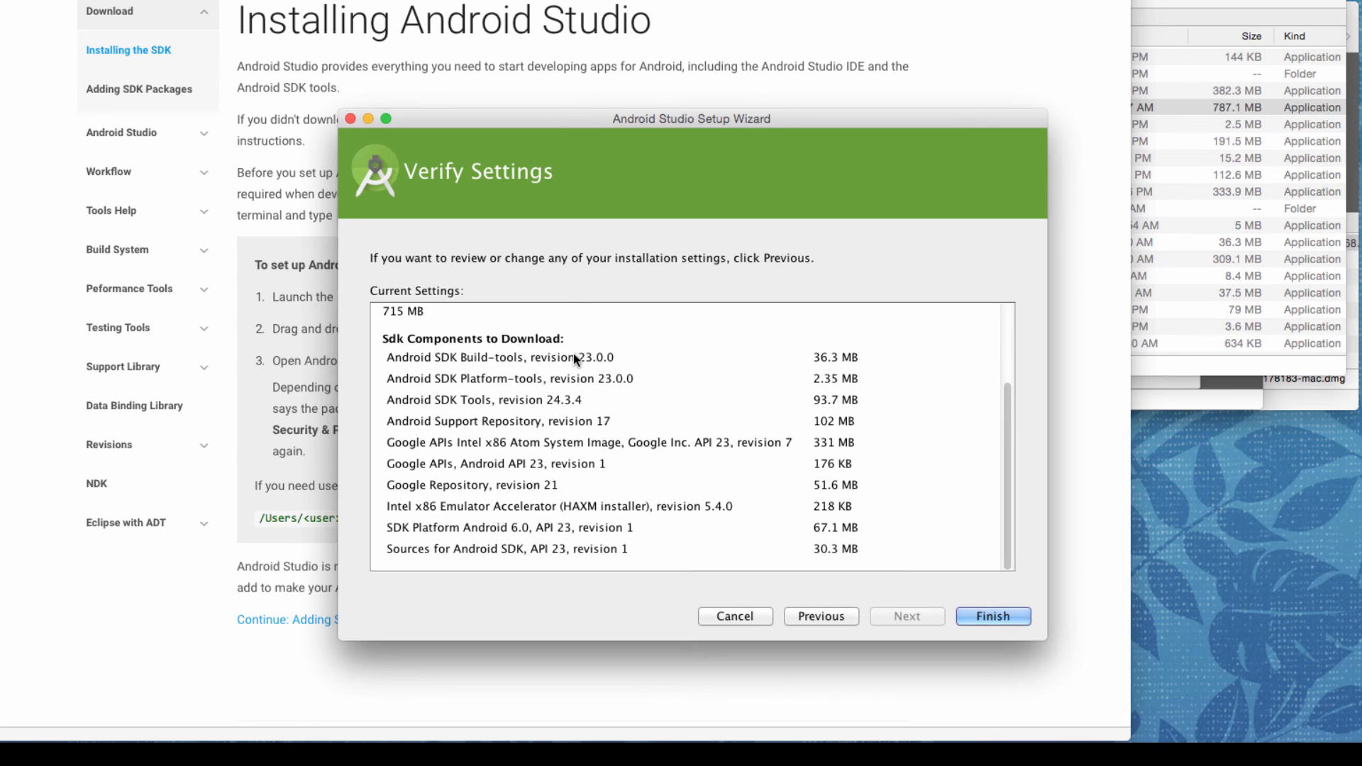
{"action": "left_click", "coordinate": [978, 615]}
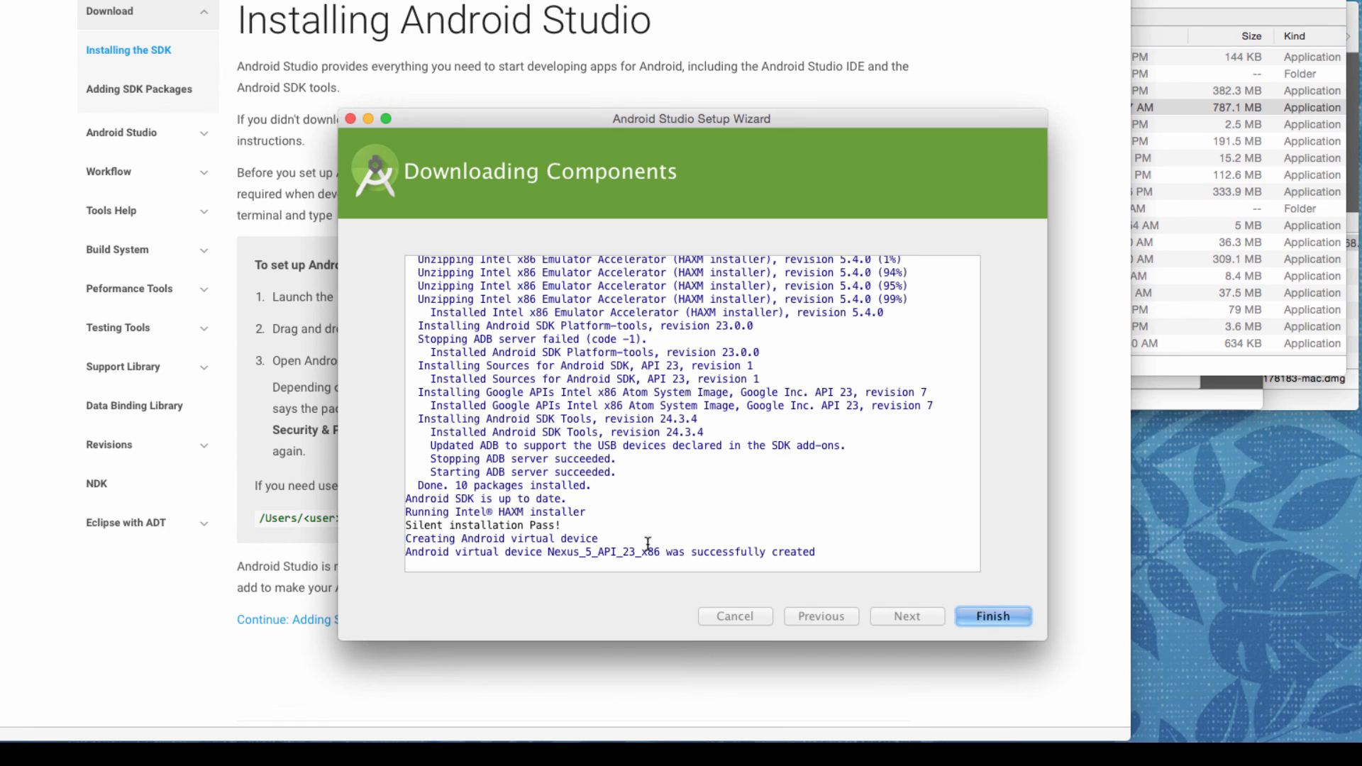
{"action": "left_click", "coordinate": [992, 616]}
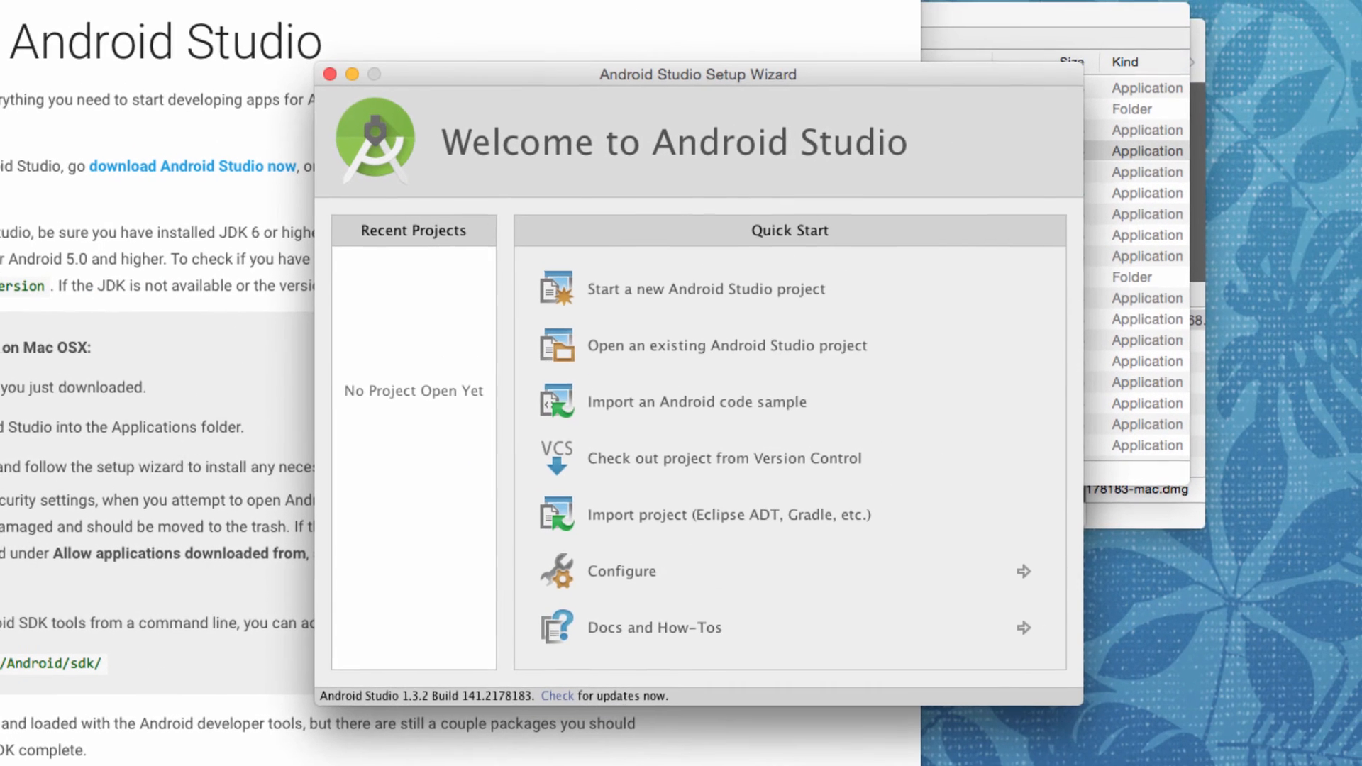
{"action": "left_click_drag", "start_coordinate": [488, 74], "coordinate": [478, 74]}
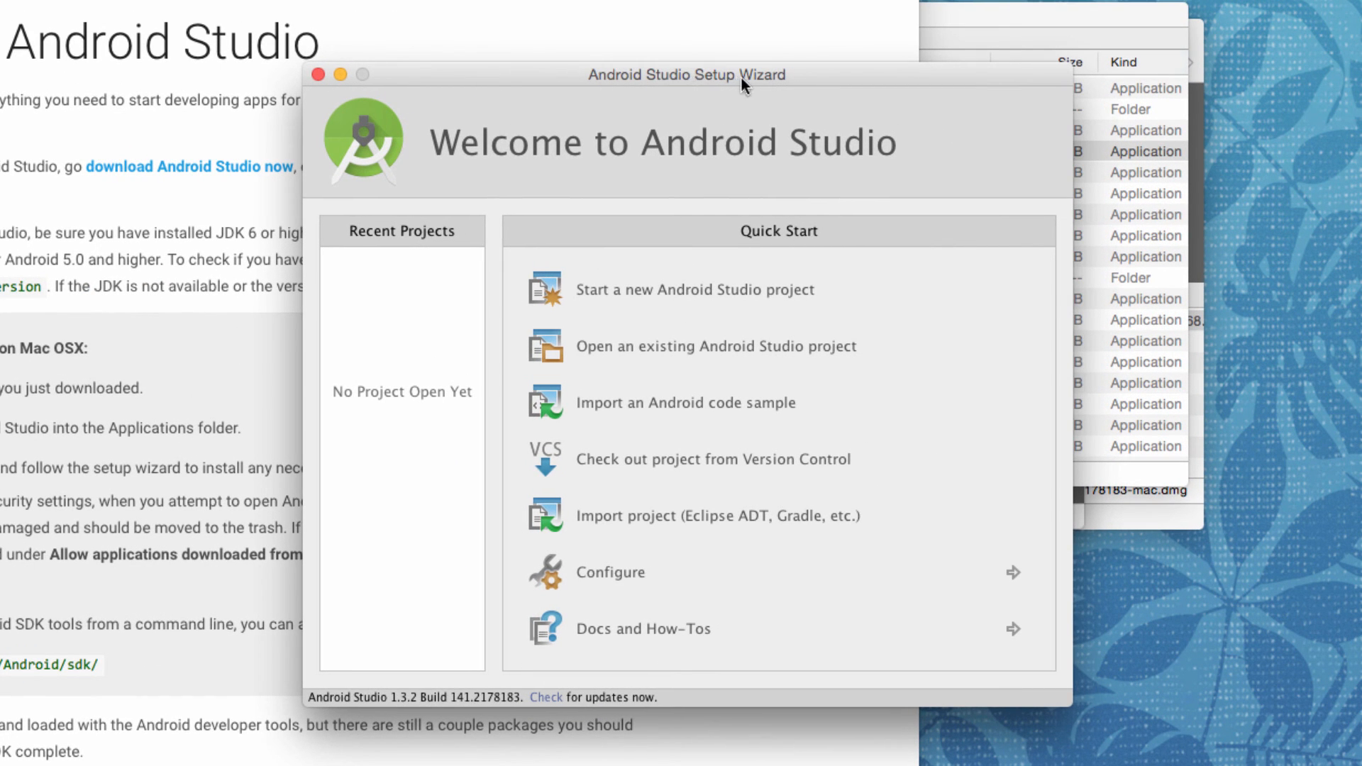